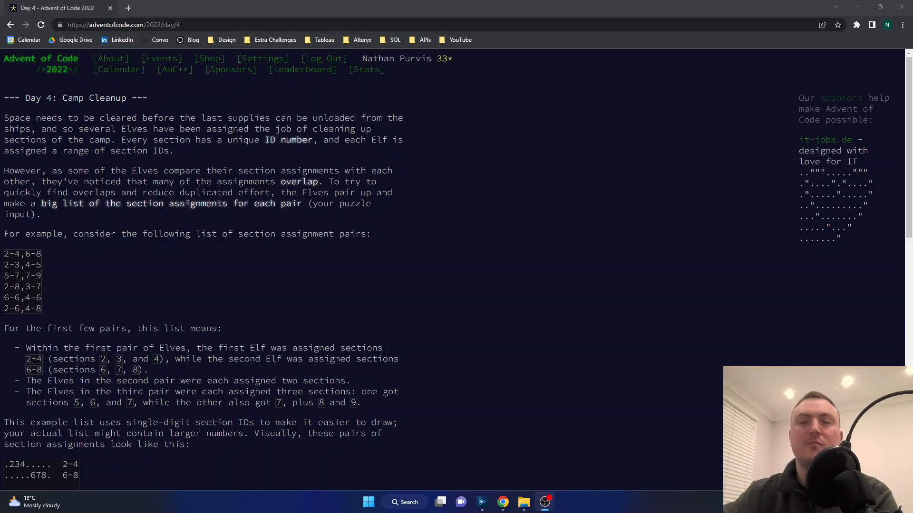
Step: Read the Day 4 puzzle introduction and examine the two section ranges in the first example pair, 2-4,6-8
{"action": "scroll", "coordinate": [418, 202], "scroll_direction": "down", "scroll_amount": 1}
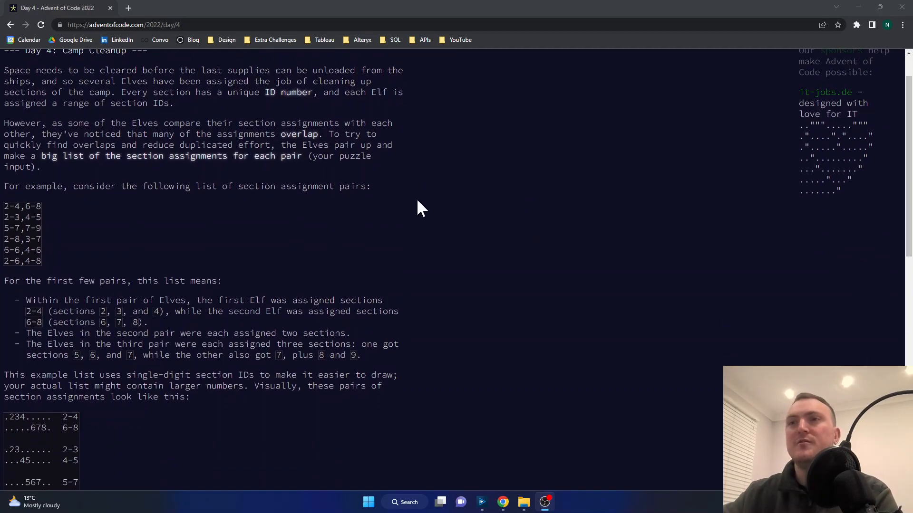
{"action": "scroll", "coordinate": [417, 201], "scroll_direction": "down", "scroll_amount": 2}
{"action": "scroll", "coordinate": [416, 200], "scroll_direction": "up", "scroll_amount": 1}
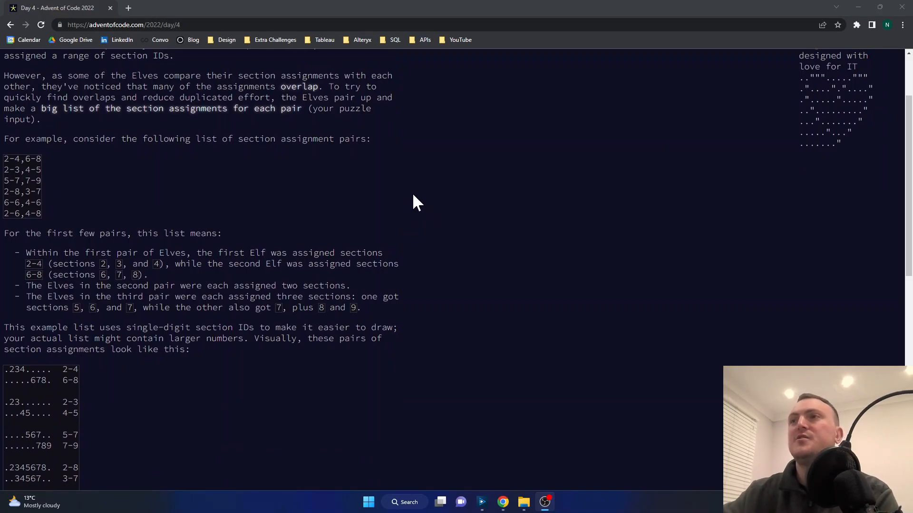
{"action": "scroll", "coordinate": [411, 193], "scroll_direction": "down", "scroll_amount": 1}
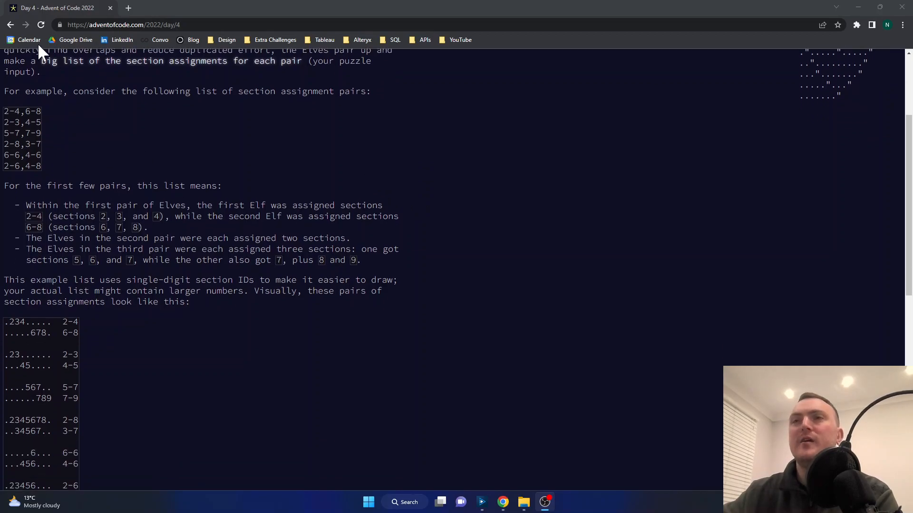
{"action": "left_click_drag", "start_coordinate": [41, 111], "coordinate": [4, 133]}
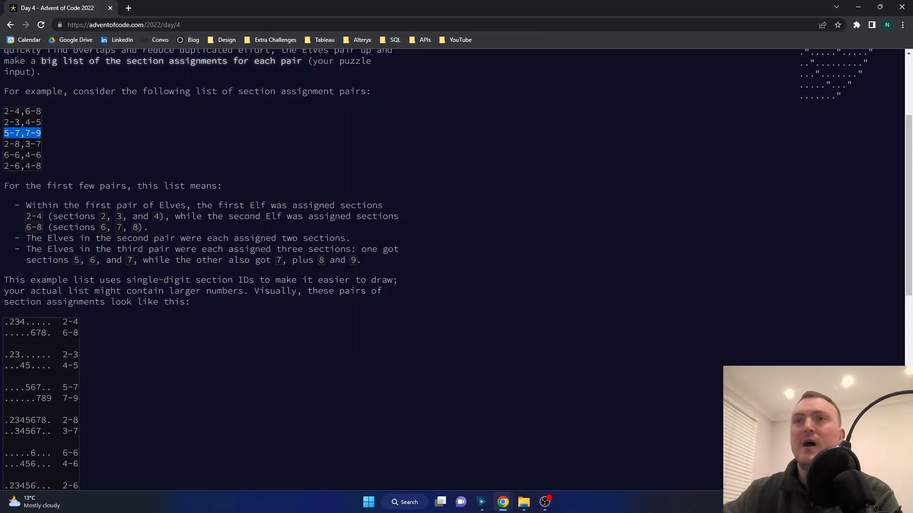
{"action": "left_click", "coordinate": [56, 133]}
{"action": "left_click_drag", "start_coordinate": [20, 111], "coordinate": [3, 112]}
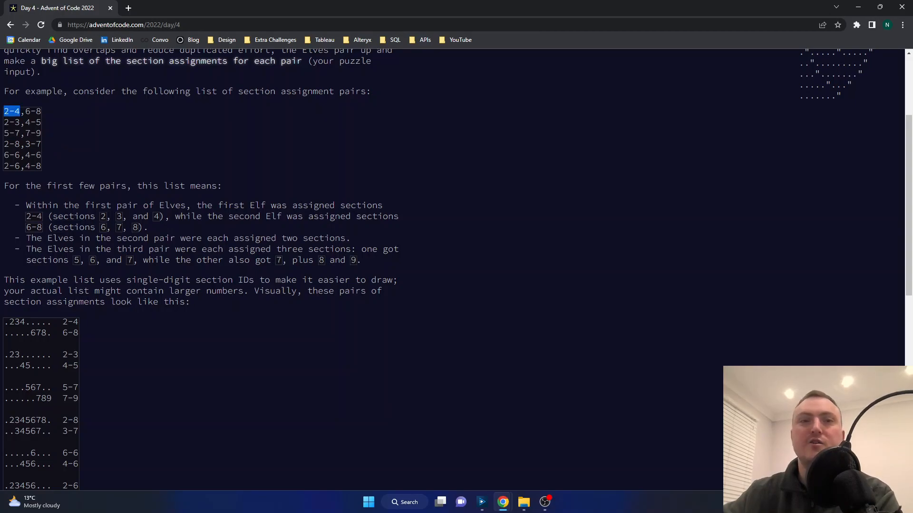
{"action": "left_click_drag", "start_coordinate": [25, 111], "coordinate": [4, 111]}
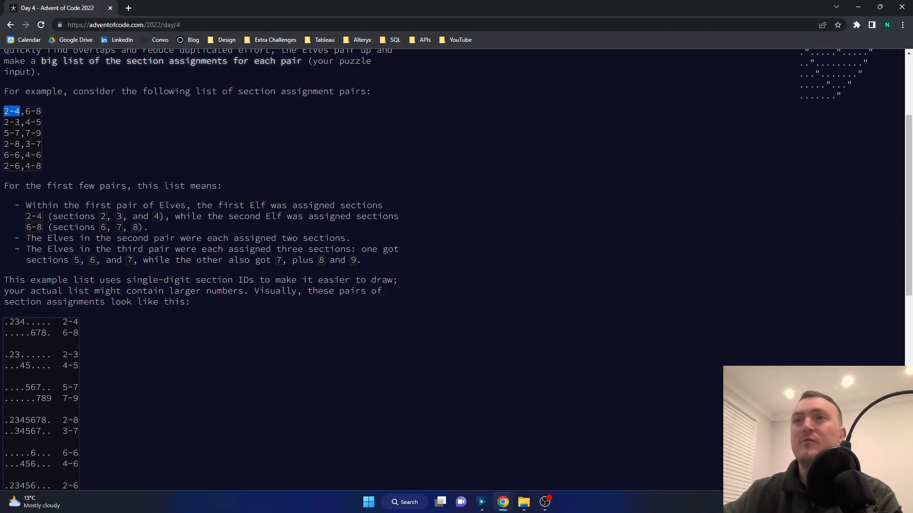
{"action": "left_click", "coordinate": [42, 111]}
{"action": "mouse_move", "coordinate": [25, 111]}
{"action": "left_mouse_down"}
{"action": "mouse_move", "coordinate": [42, 166]}
{"action": "mouse_move", "coordinate": [41, 111]}
{"action": "left_mouse_up"}
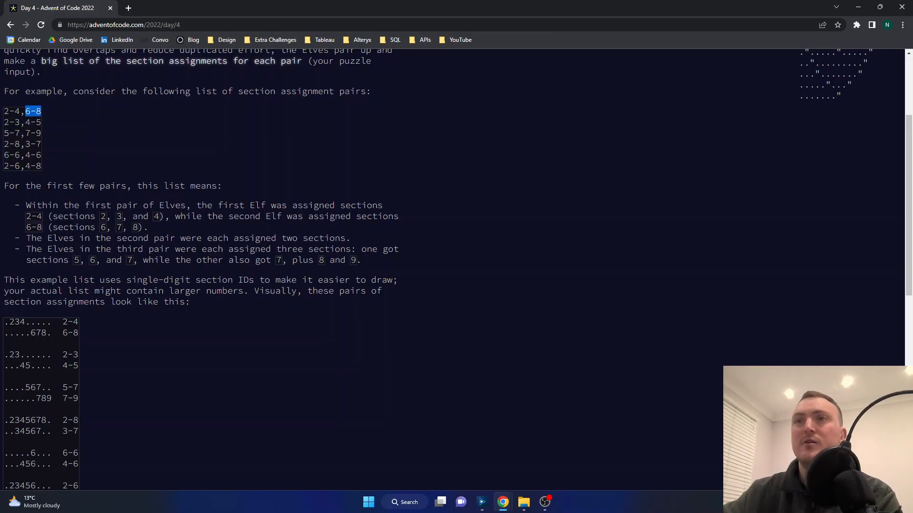
{"action": "left_click", "coordinate": [166, 125]}
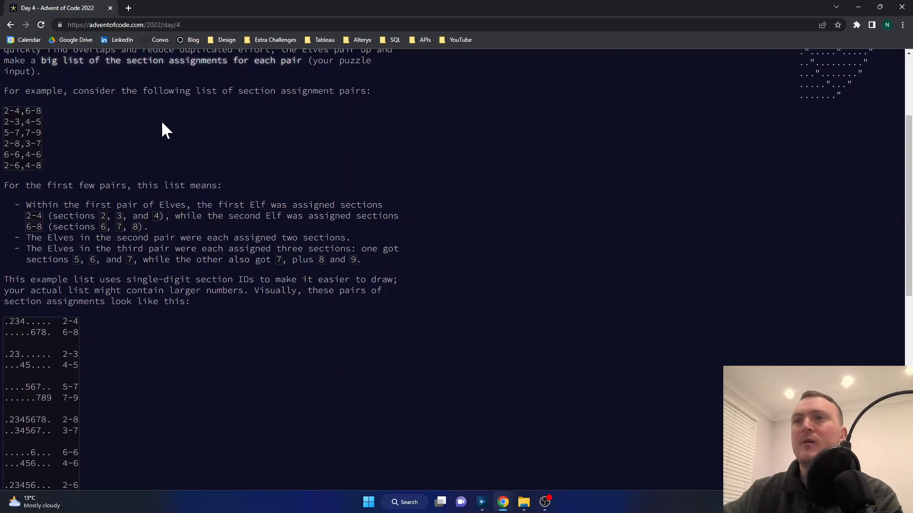
Step: Examine the visual section maps for the first pair and for the pairs 2-8/3-7 and 6-6/4-6
{"action": "scroll", "coordinate": [162, 124], "scroll_direction": "down", "scroll_amount": 5}
{"action": "scroll", "coordinate": [160, 123], "scroll_direction": "up", "scroll_amount": 1}
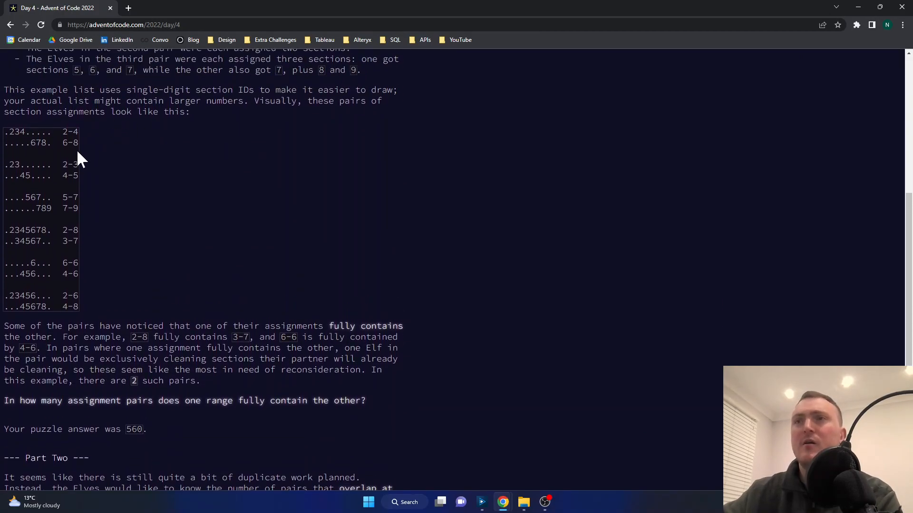
{"action": "left_click_drag", "start_coordinate": [62, 132], "coordinate": [79, 143]}
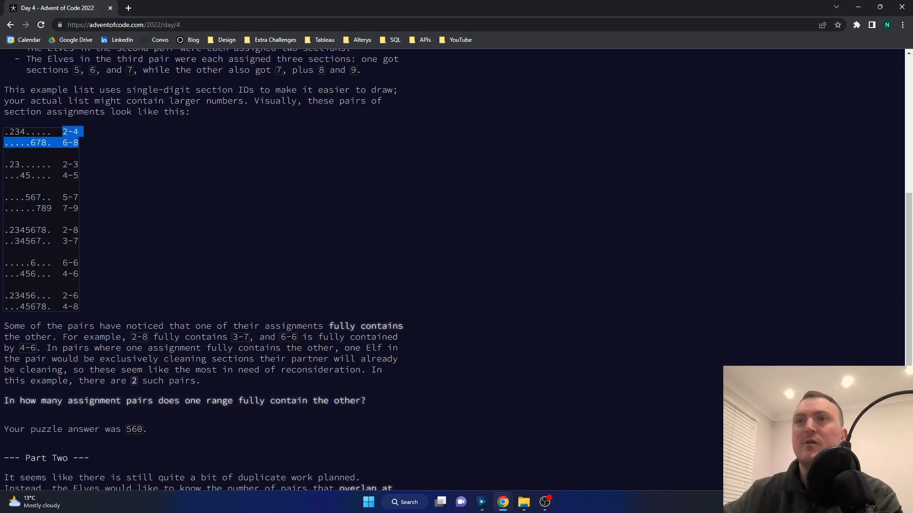
{"action": "left_click_drag", "start_coordinate": [9, 131], "coordinate": [47, 143]}
{"action": "left_click", "coordinate": [263, 164]}
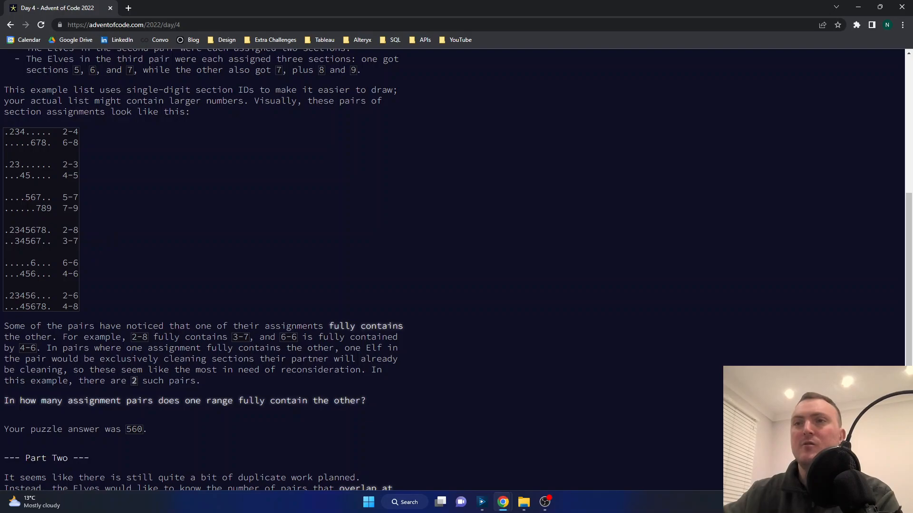
{"action": "left_click_drag", "start_coordinate": [5, 230], "coordinate": [79, 241]}
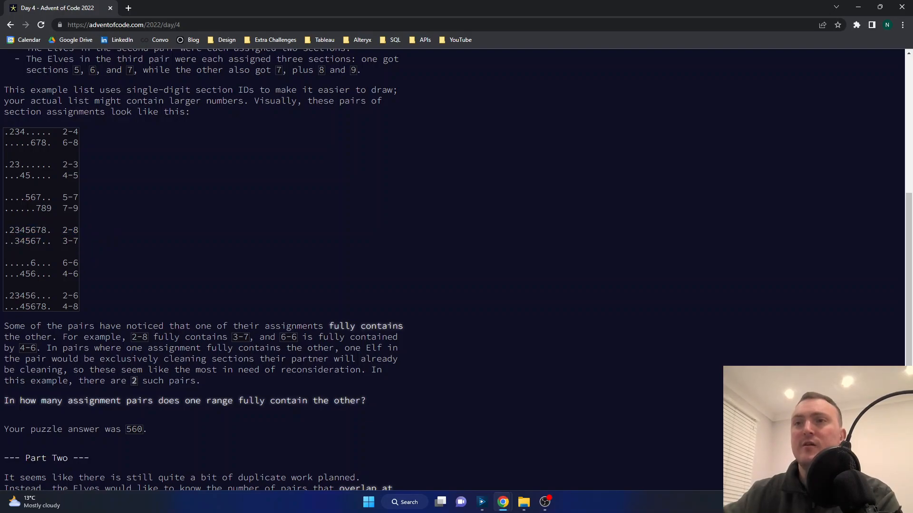
{"action": "left_click_drag", "start_coordinate": [15, 241], "coordinate": [47, 230]}
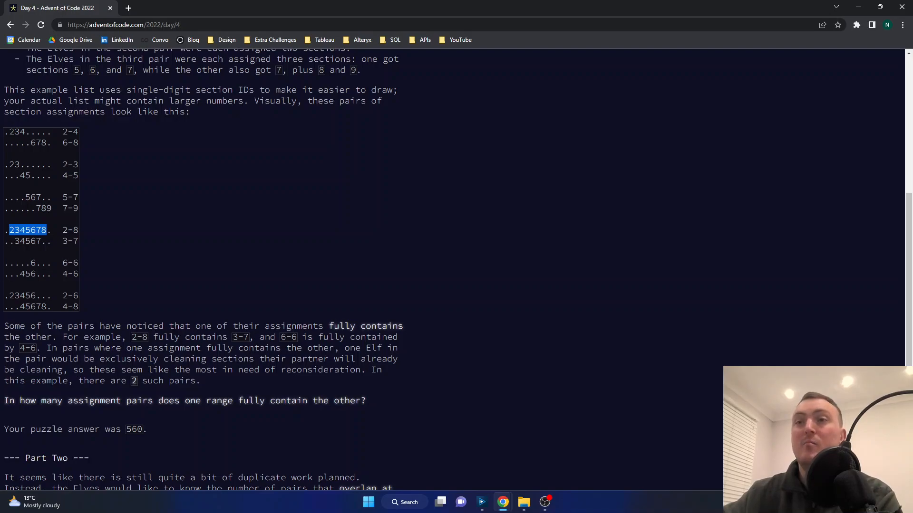
{"action": "double_click", "coordinate": [32, 263]}
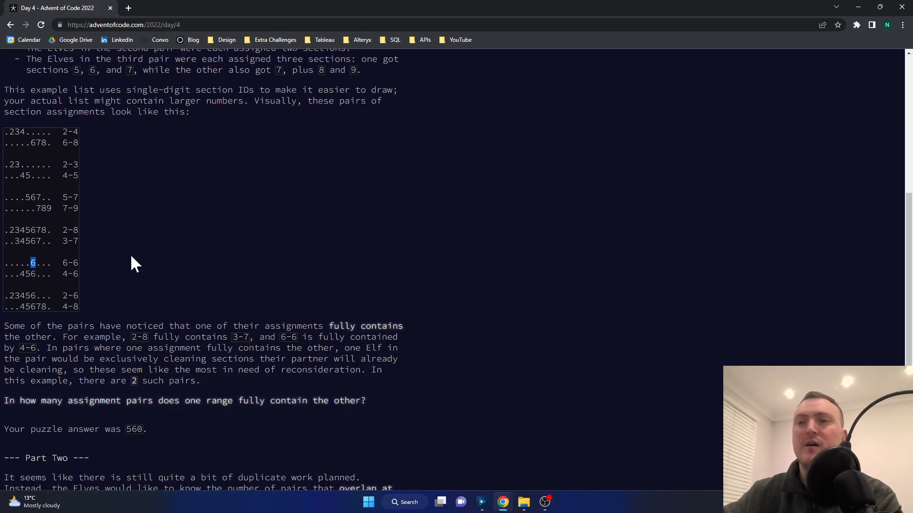
{"action": "left_click_drag", "start_coordinate": [20, 274], "coordinate": [36, 274]}
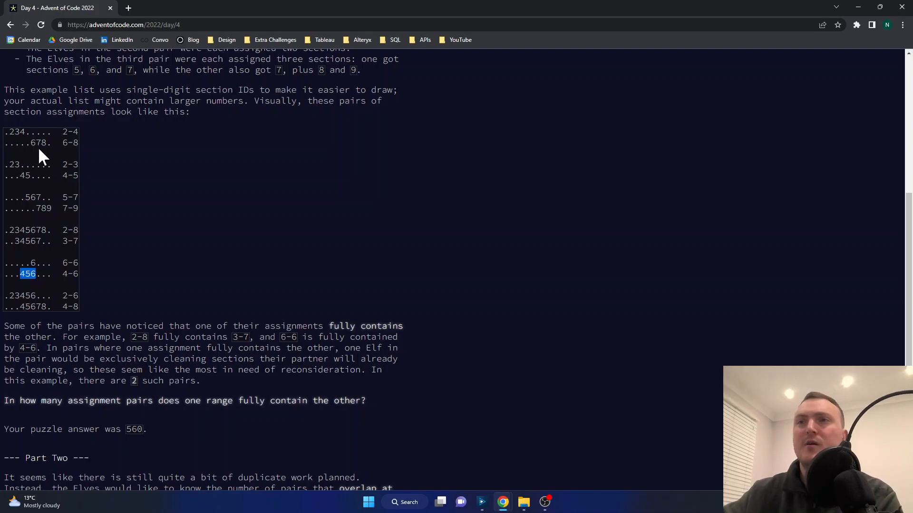
Step: Compare the ranges of the first pair and the last pair in the section diagram for full containment
{"action": "scroll", "coordinate": [38, 151], "scroll_direction": "up", "scroll_amount": 1}
{"action": "left_click", "coordinate": [19, 181]}
{"action": "double_click", "coordinate": [17, 179]}
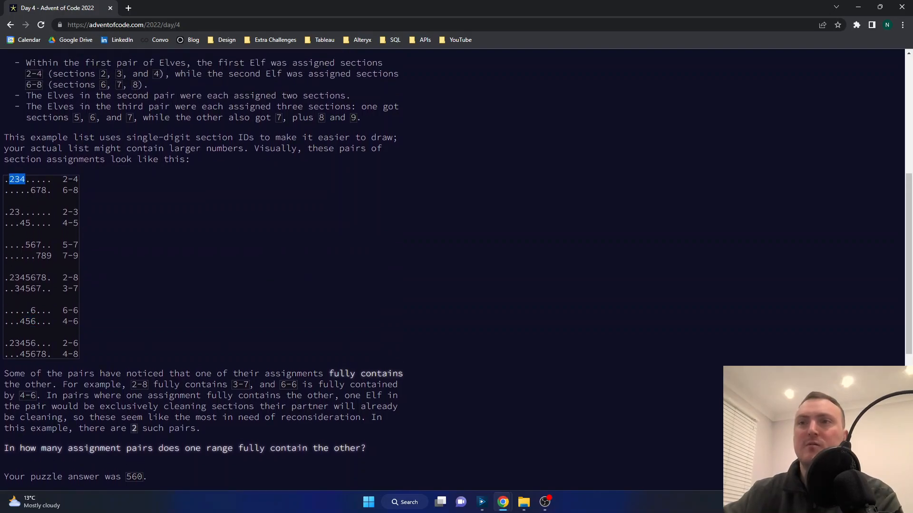
{"action": "double_click", "coordinate": [39, 190]}
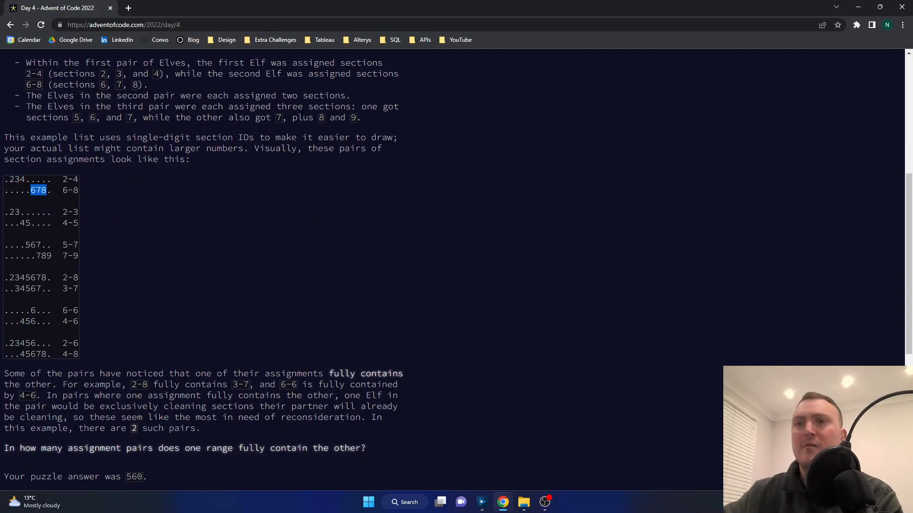
{"action": "left_click_drag", "start_coordinate": [8, 343], "coordinate": [52, 354]}
{"action": "left_click", "coordinate": [51, 354]}
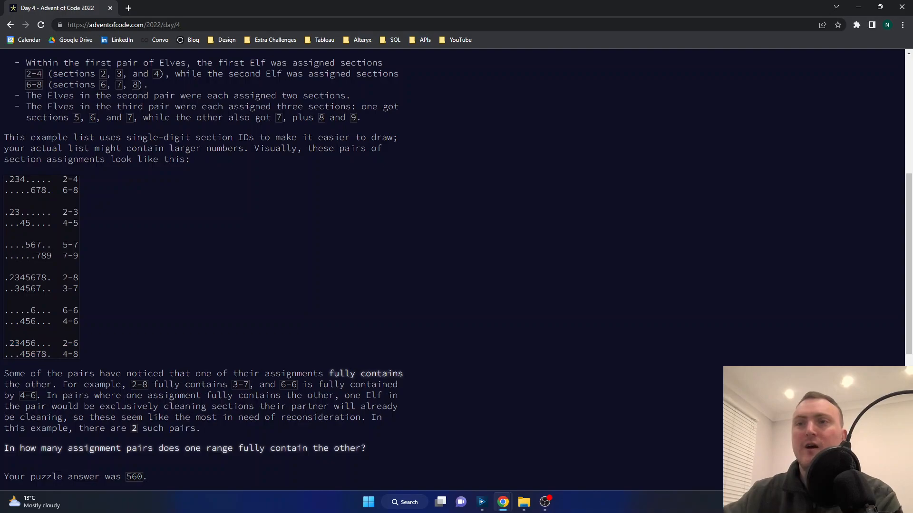
{"action": "left_click_drag", "start_coordinate": [9, 343], "coordinate": [46, 354]}
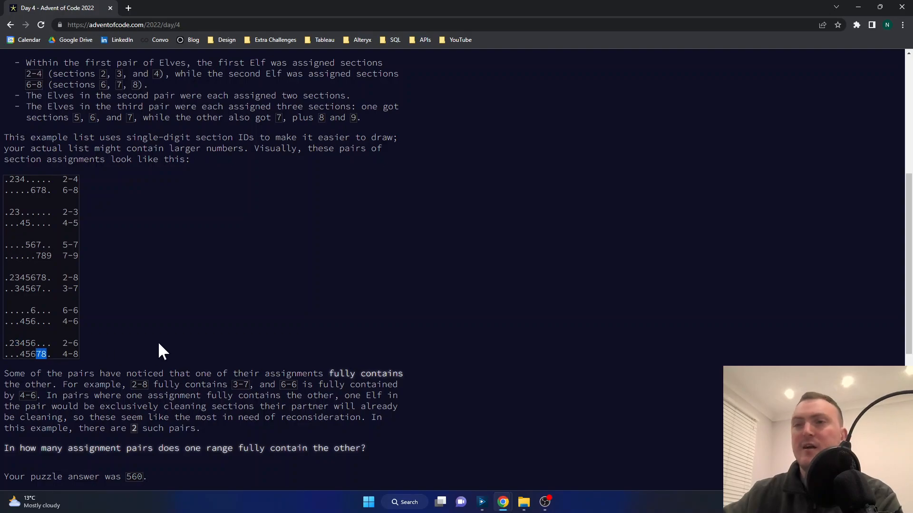
{"action": "left_click", "coordinate": [184, 273]}
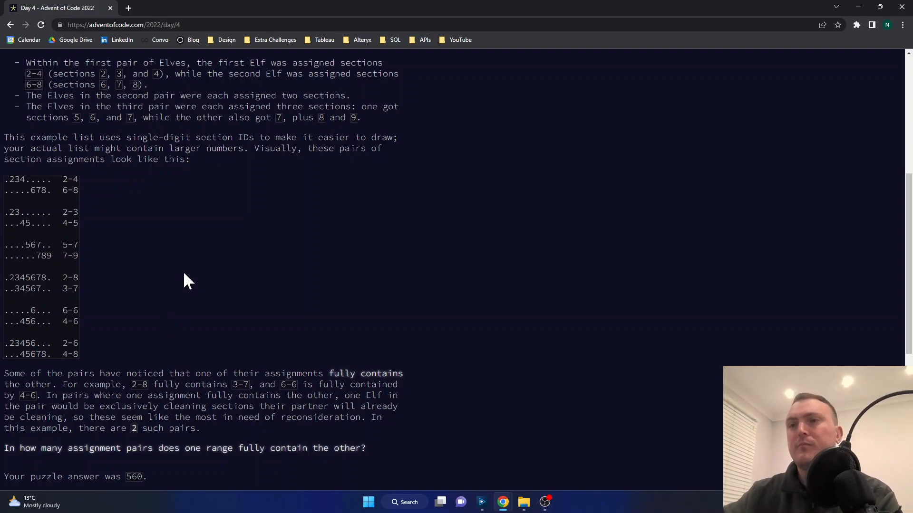
{"action": "scroll", "coordinate": [183, 271], "scroll_direction": "down", "scroll_amount": 1}
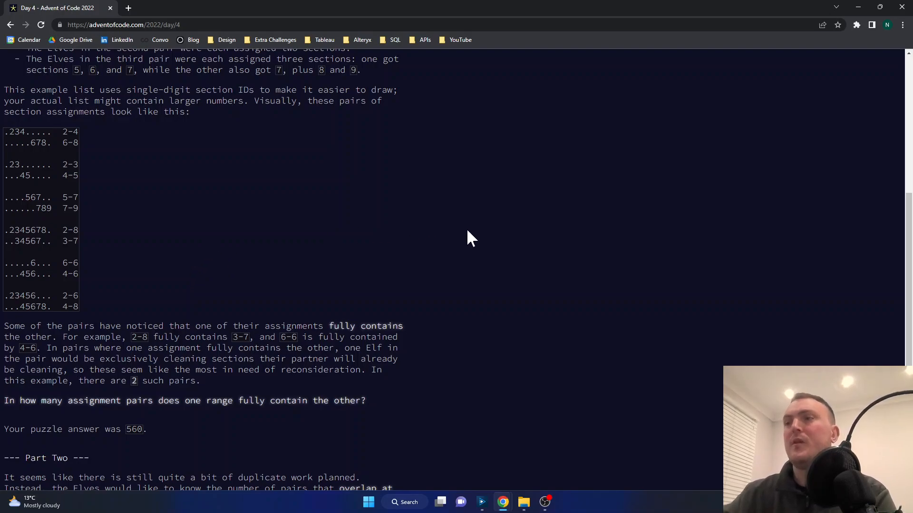
Step: Switch to Alteryx Designer and inspect the split settings and output of the first Text To Columns tool
{"action": "left_click", "coordinate": [481, 502]}
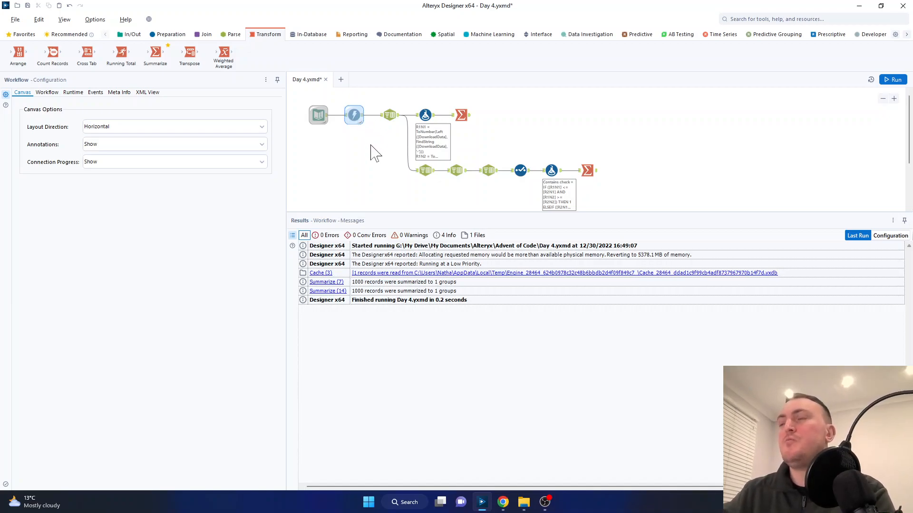
{"action": "left_click", "coordinate": [401, 124]}
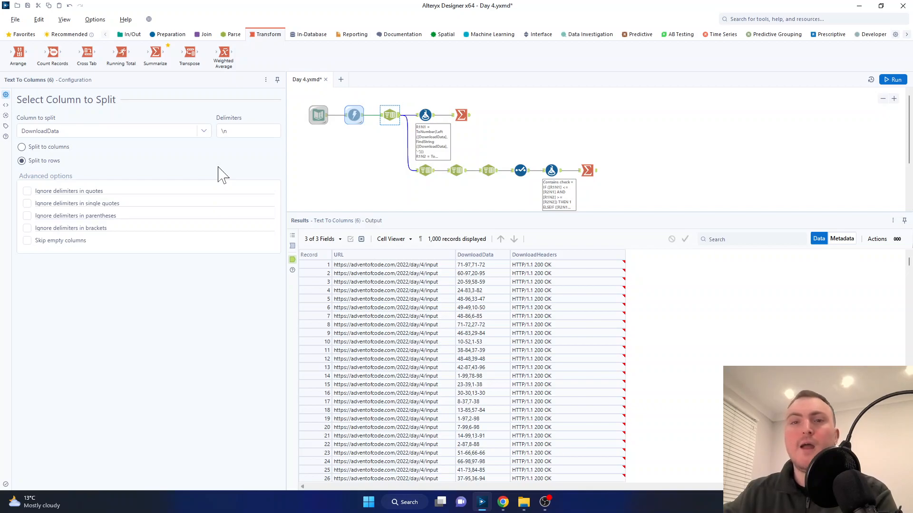
{"action": "double_click", "coordinate": [226, 131]}
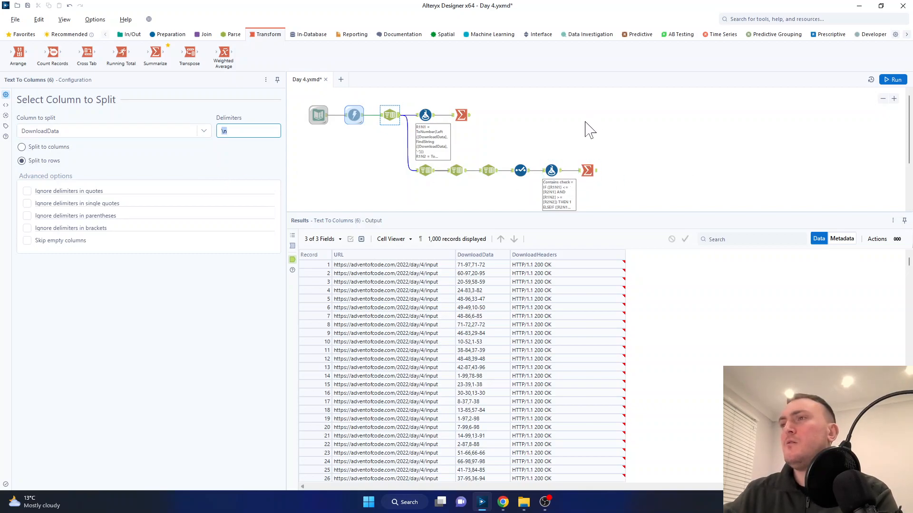
{"action": "left_click", "coordinate": [909, 129]}
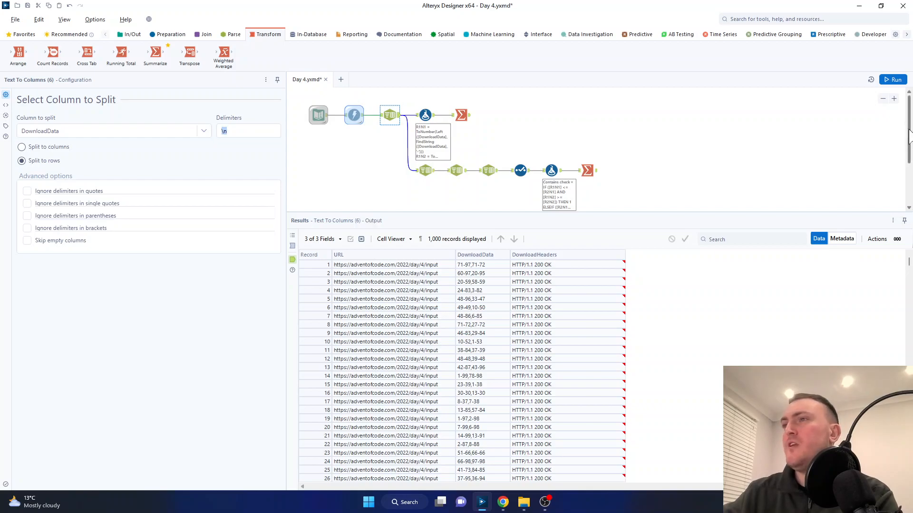
{"action": "left_click_drag", "start_coordinate": [909, 129], "coordinate": [908, 131]}
Step: Inspect the workflow's lower branch from Text To Columns through Summarize, and the upper branch's Formula tool
{"action": "left_click_drag", "start_coordinate": [612, 199], "coordinate": [424, 167]}
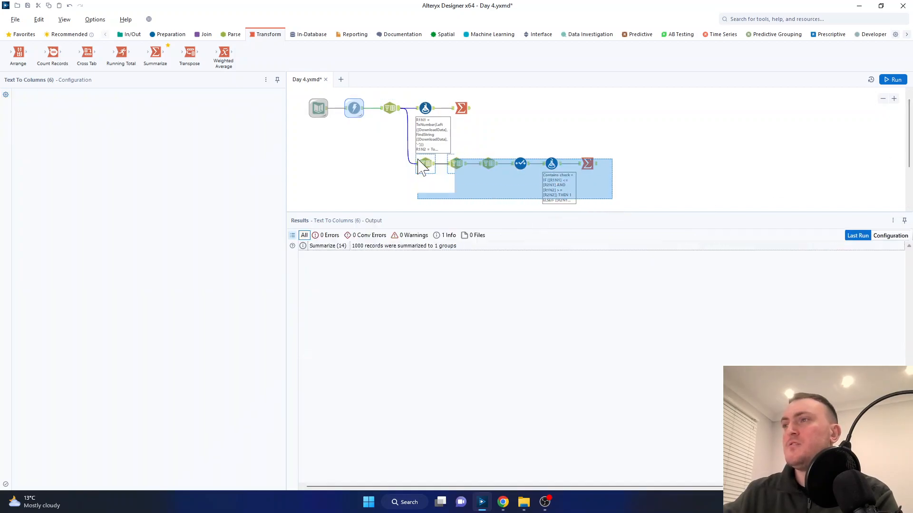
{"action": "left_click", "coordinate": [620, 176]}
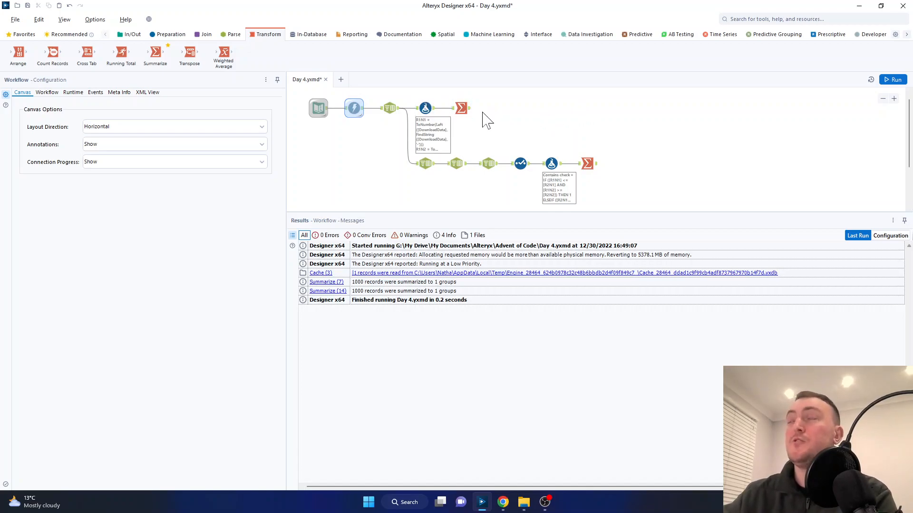
{"action": "left_click", "coordinate": [425, 109]}
{"action": "left_click", "coordinate": [559, 121]}
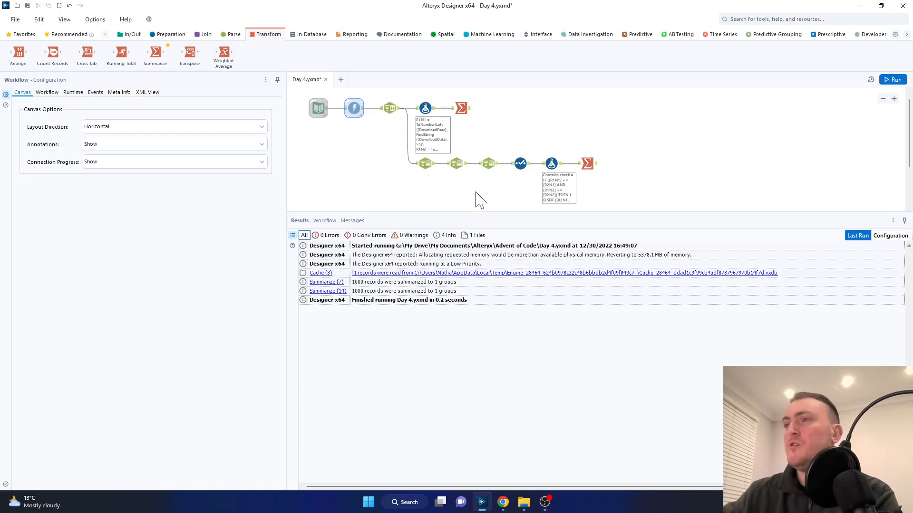
Step: Examine the range numbers and separators in the first DownloadData record output by the first Text To Columns tool
{"action": "left_click", "coordinate": [397, 113]}
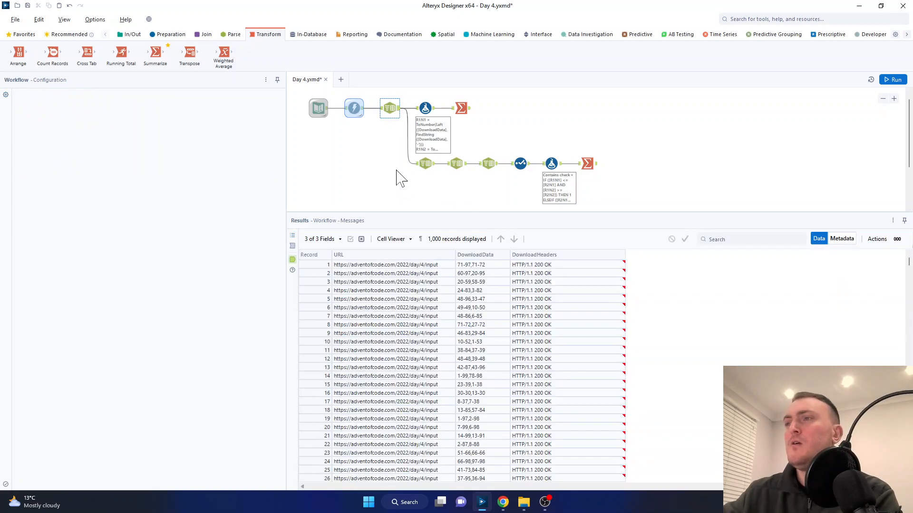
{"action": "left_click", "coordinate": [498, 265]}
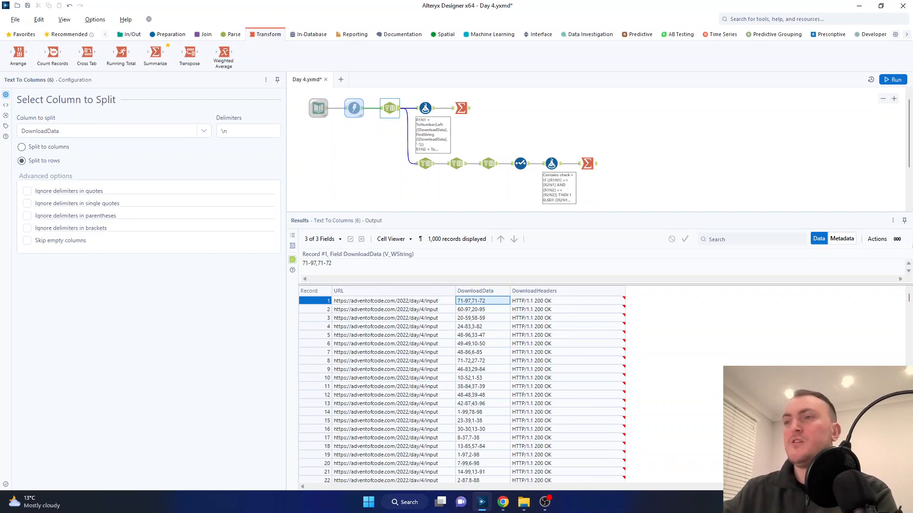
{"action": "left_click_drag", "start_coordinate": [332, 264], "coordinate": [303, 264]}
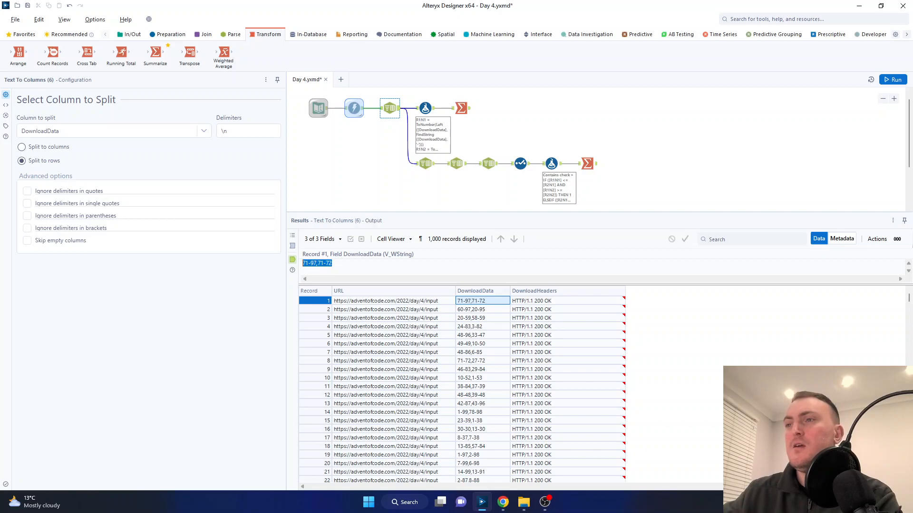
{"action": "left_click", "coordinate": [332, 263]}
{"action": "left_click_drag", "start_coordinate": [317, 263], "coordinate": [306, 263]}
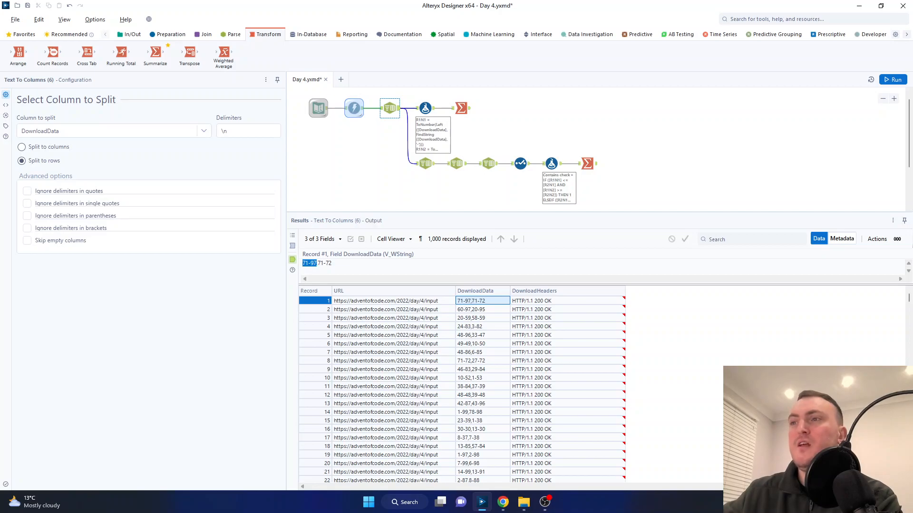
{"action": "left_click_drag", "start_coordinate": [309, 263], "coordinate": [303, 264]}
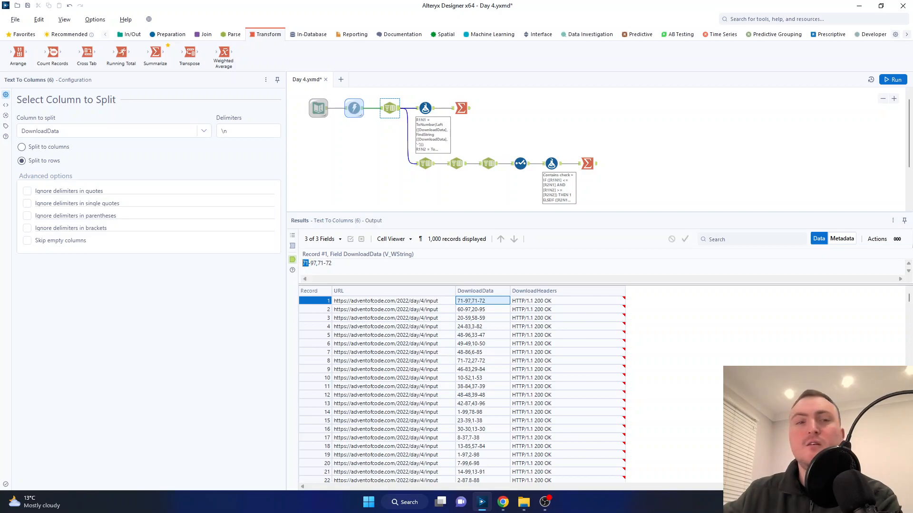
{"action": "left_click", "coordinate": [310, 264]}
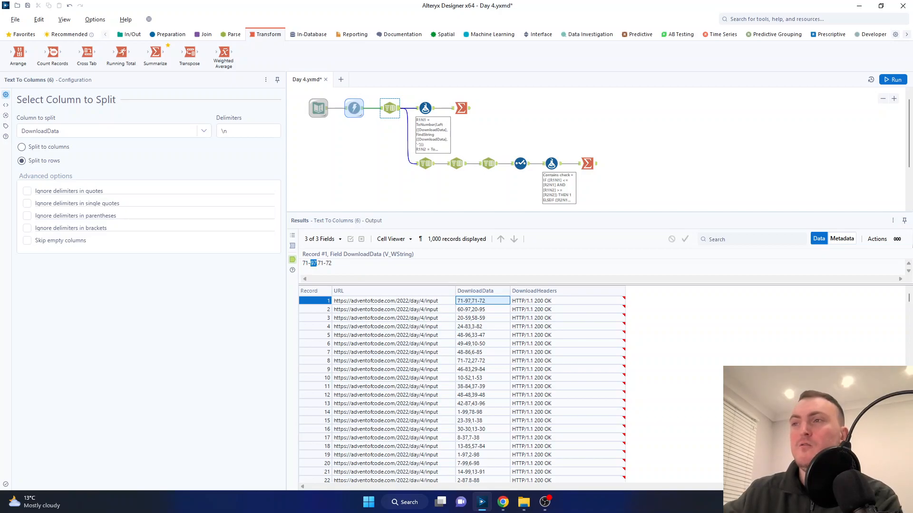
{"action": "left_click", "coordinate": [317, 263]}
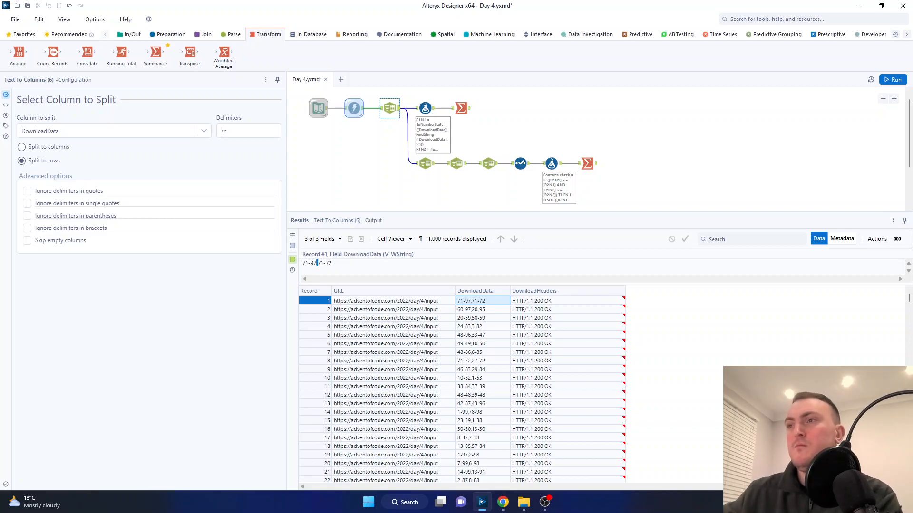
Step: Inspect the comma delimiter, two-column split and resulting DownloadData1 and DownloadData2 columns of the lower branch's first Text To Columns tool
{"action": "left_click", "coordinate": [332, 264]}
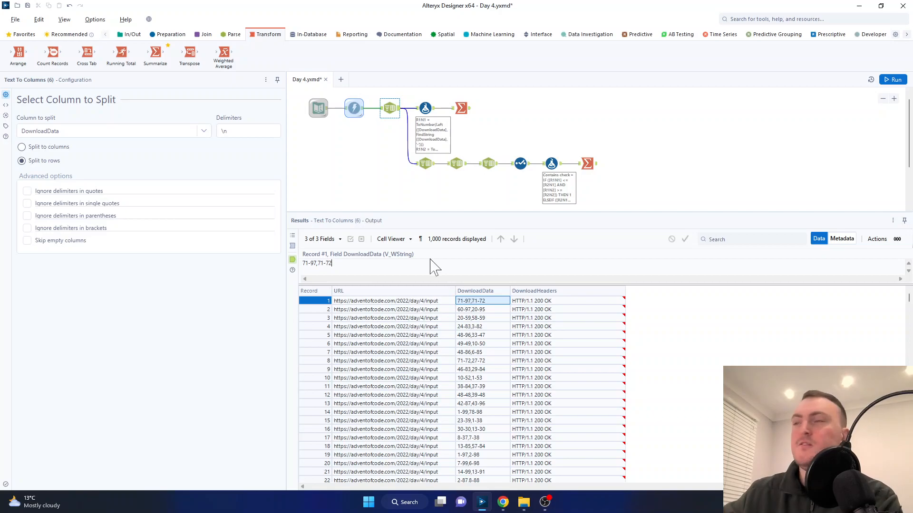
{"action": "left_click", "coordinate": [430, 167]}
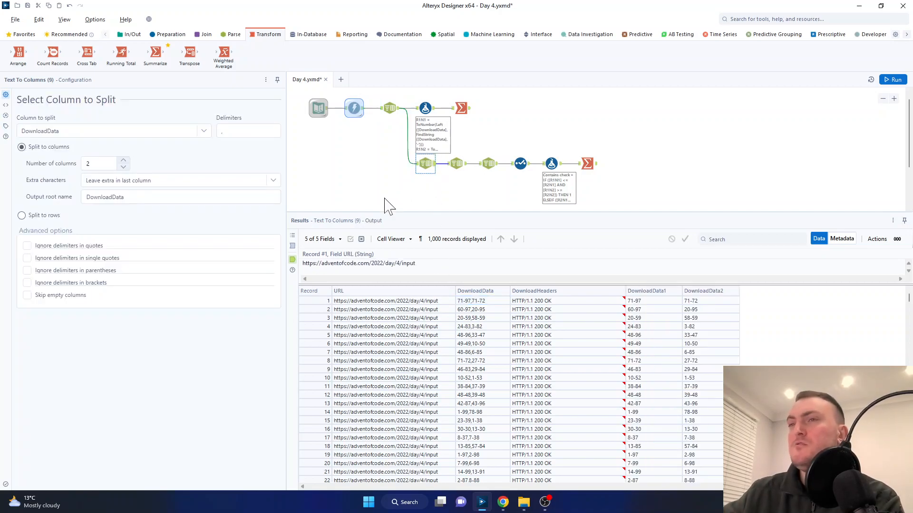
{"action": "left_click", "coordinate": [243, 131]}
{"action": "key", "text": "BackSpace"}
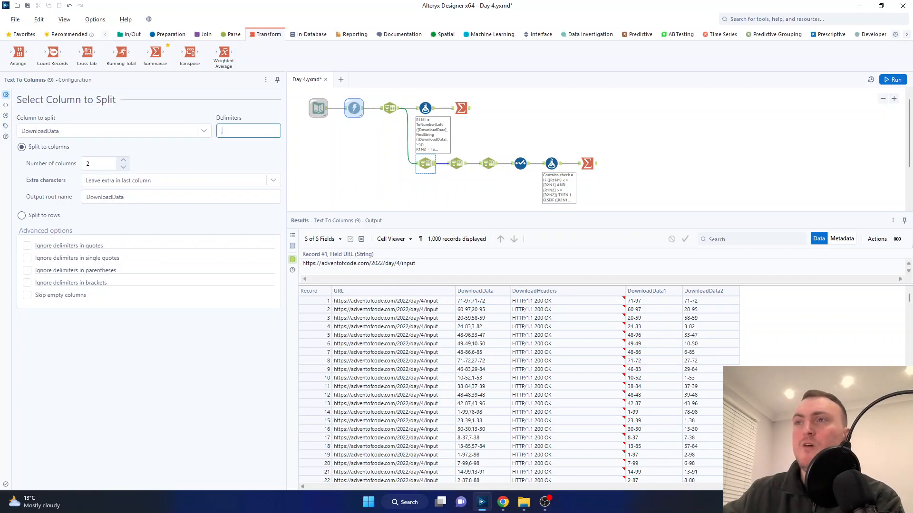
{"action": "type", "text": ","}
{"action": "left_click", "coordinate": [241, 163]}
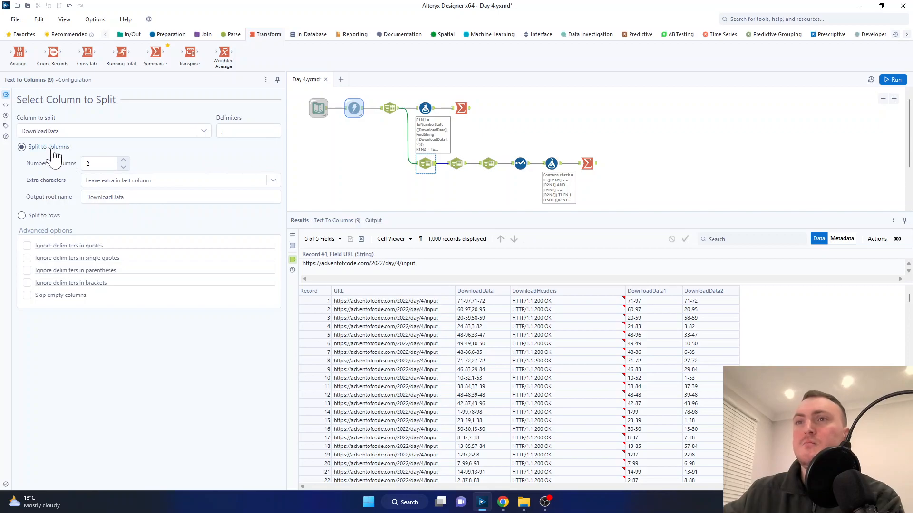
{"action": "left_click", "coordinate": [115, 166]}
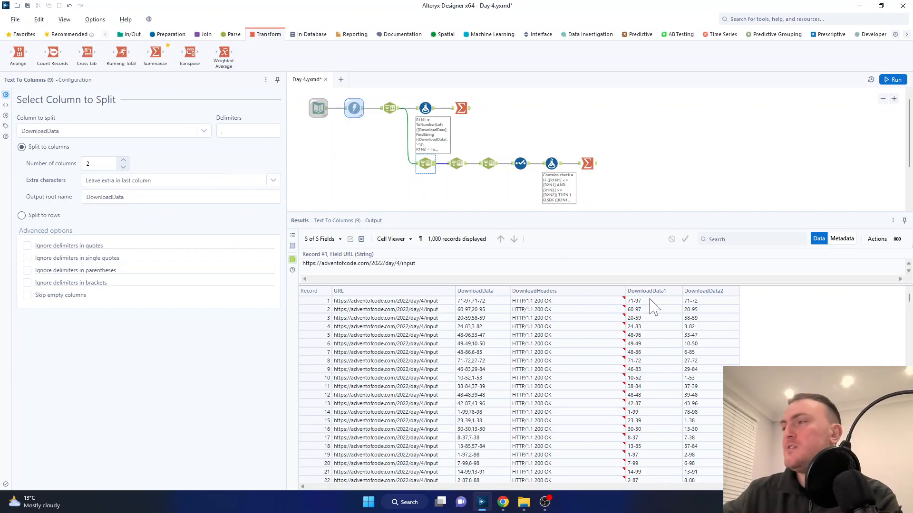
{"action": "left_click_drag", "start_coordinate": [652, 301], "coordinate": [708, 480]}
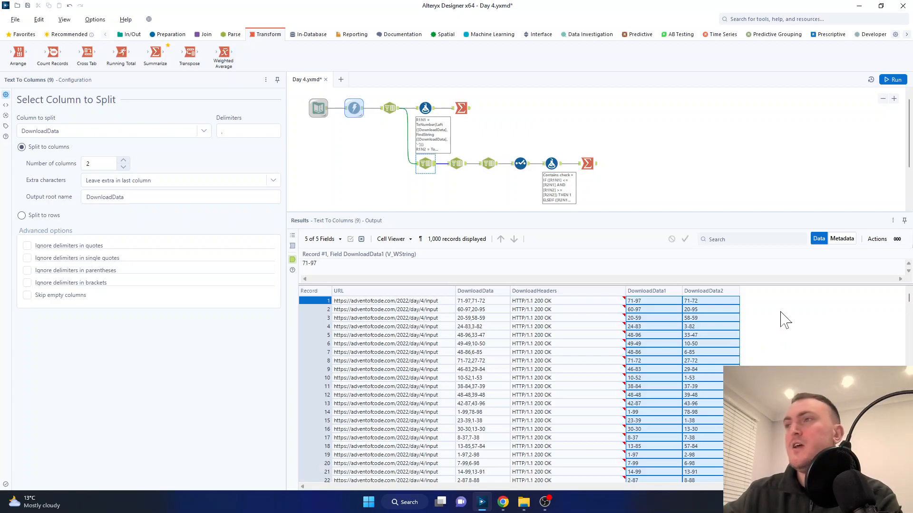
Step: Examine the start and end numbers of both ranges in the first record's DownloadData1 and DownloadData2 fields
{"action": "left_click", "coordinate": [662, 301]}
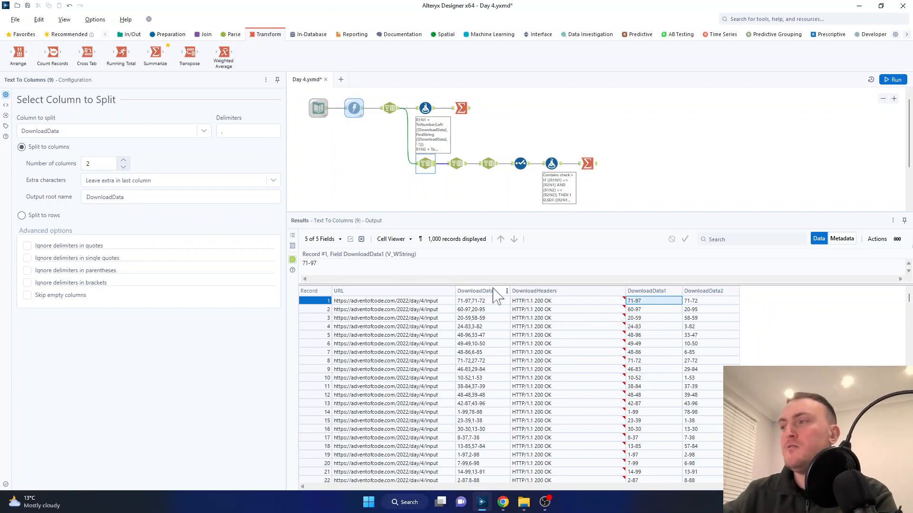
{"action": "double_click", "coordinate": [306, 263]}
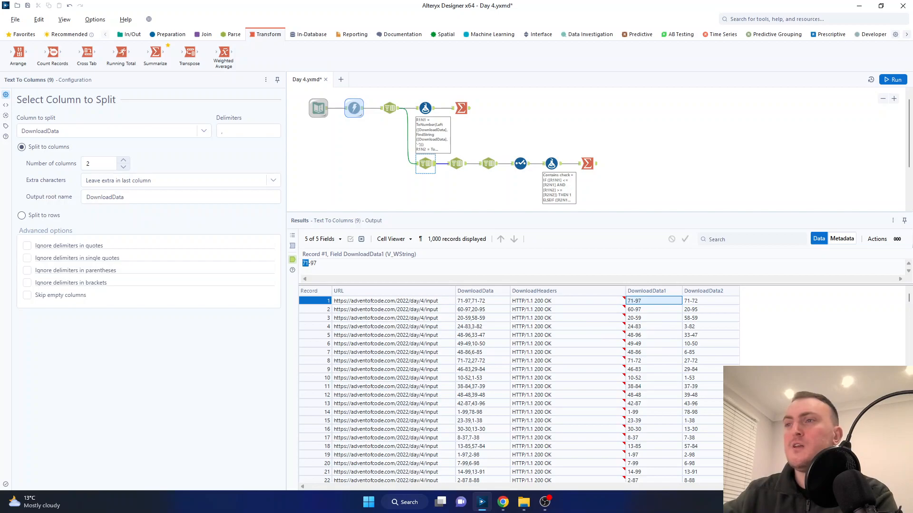
{"action": "double_click", "coordinate": [313, 263]}
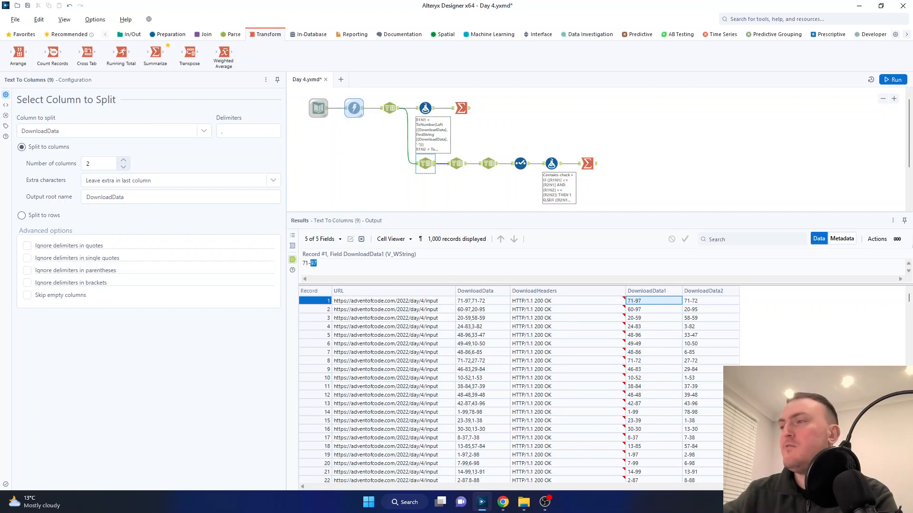
{"action": "left_click", "coordinate": [701, 303]}
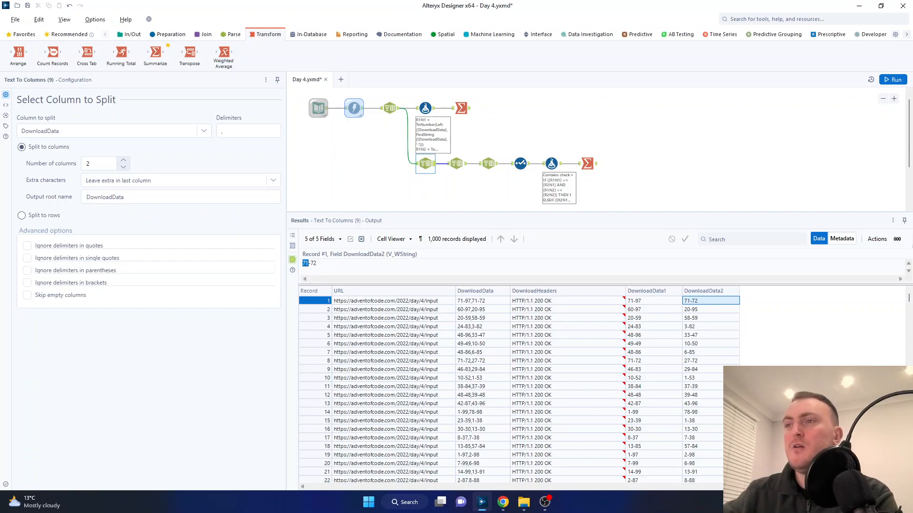
{"action": "double_click", "coordinate": [313, 264]}
{"action": "left_click", "coordinate": [317, 263]}
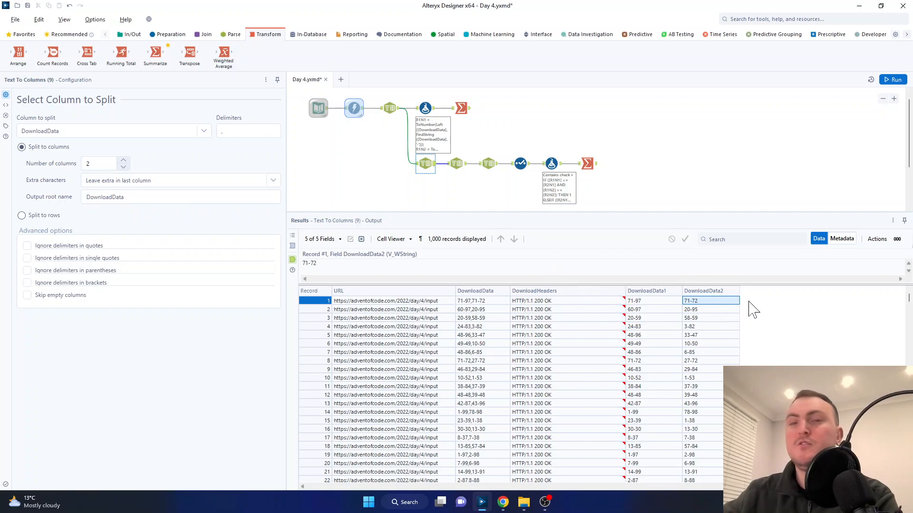
{"action": "left_click", "coordinate": [665, 301]}
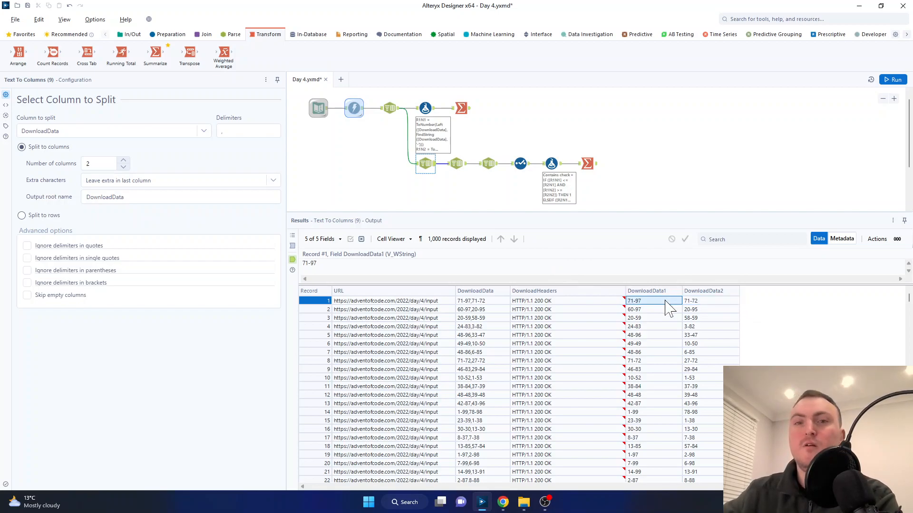
Step: Inspect the hyphen delimiter and column count of the lower branch's second Text To Columns tool, which splits DownloadData1
{"action": "left_click", "coordinate": [467, 167]}
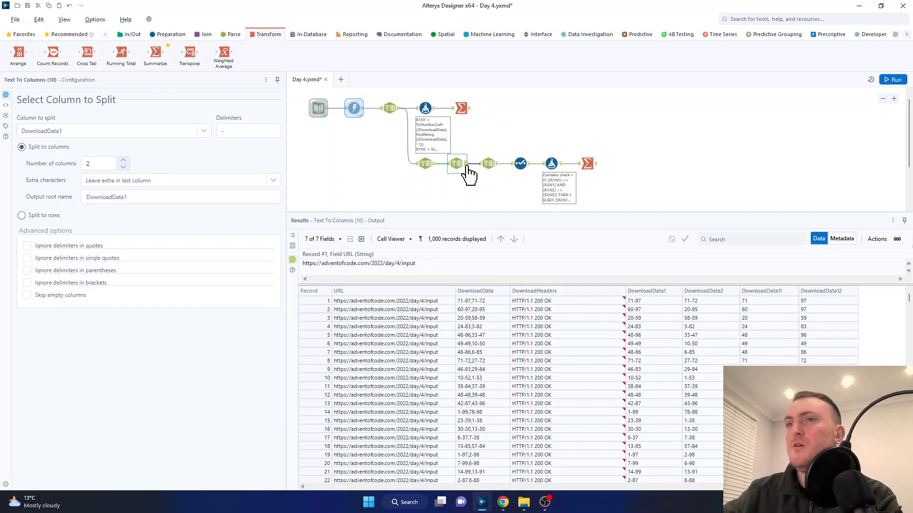
{"action": "left_click", "coordinate": [248, 131]}
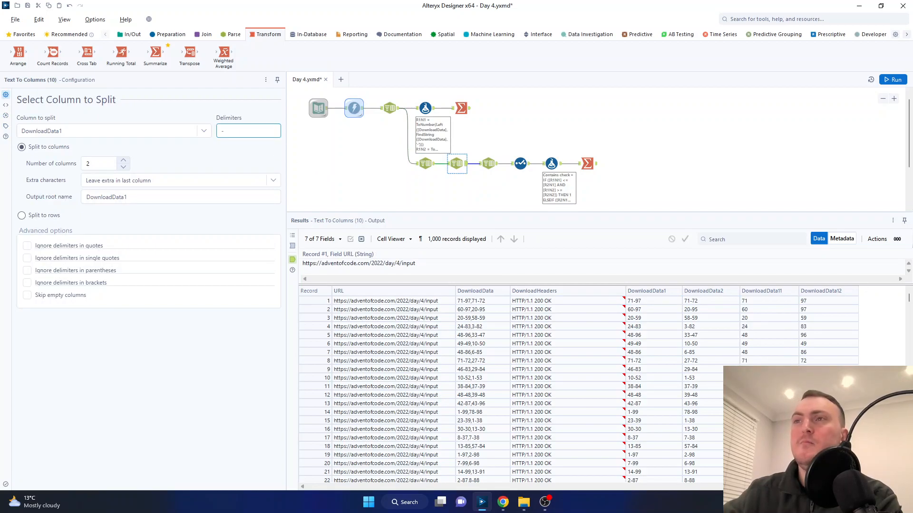
{"action": "double_click", "coordinate": [222, 131]}
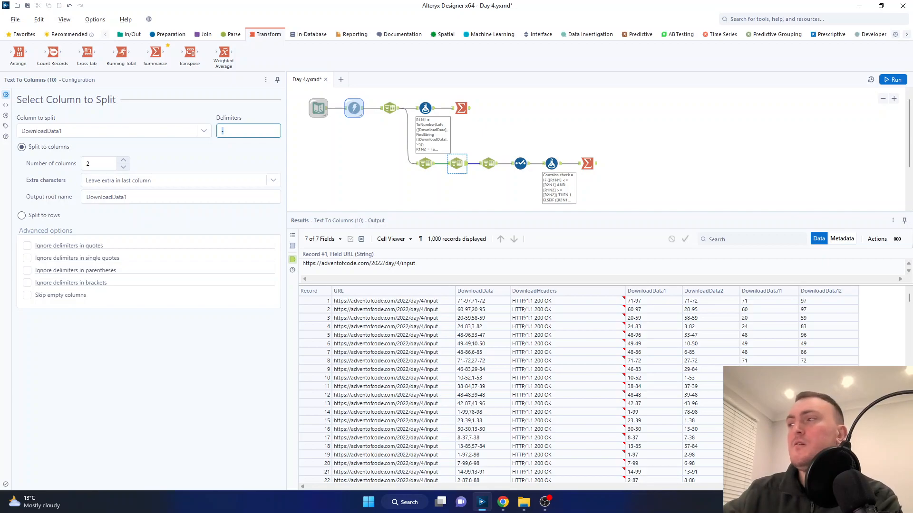
{"action": "left_click", "coordinate": [101, 164]}
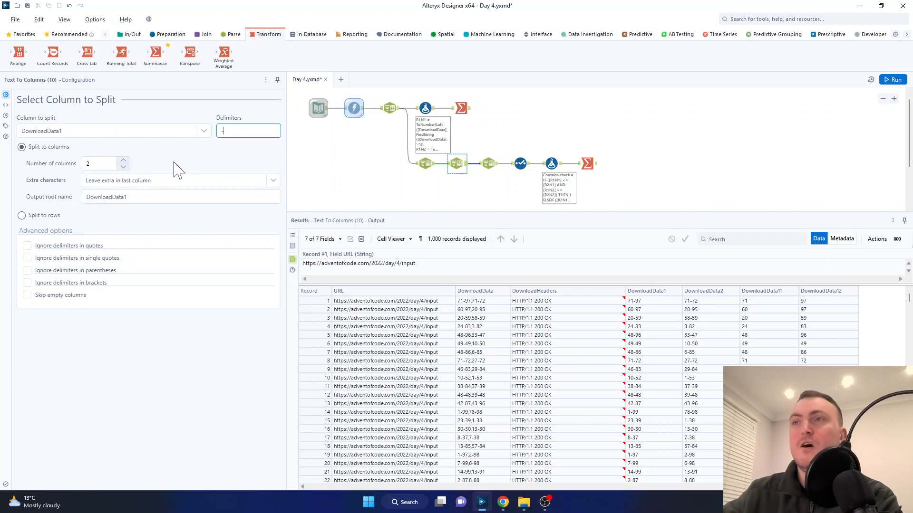
Step: Compare the first record's DownloadData1 range with its split values in DownloadData11 and DownloadData12
{"action": "left_click", "coordinate": [654, 303]}
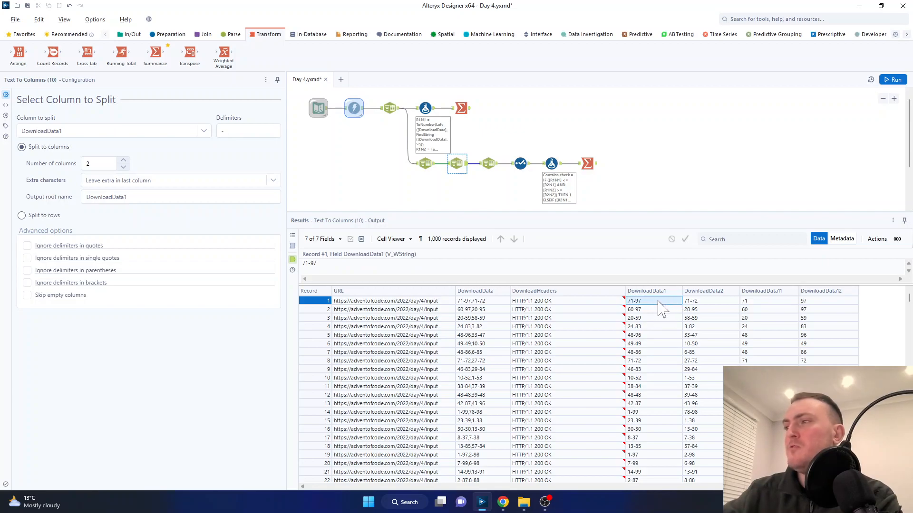
{"action": "left_click", "coordinate": [668, 368], "text": "shift"}
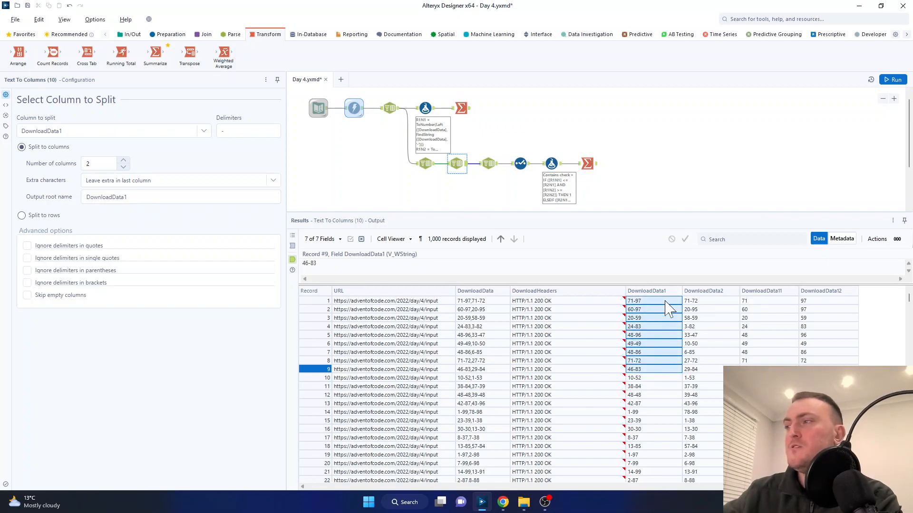
{"action": "left_click", "coordinate": [664, 302]}
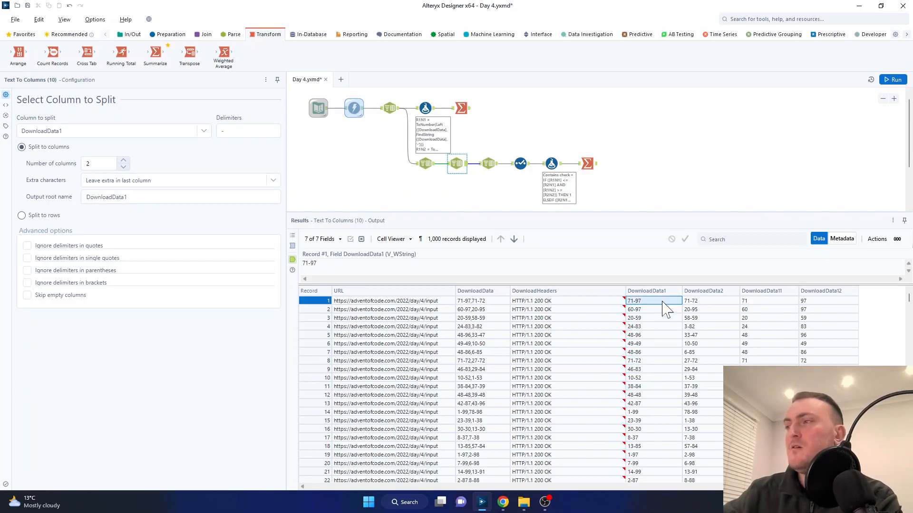
{"action": "left_click", "coordinate": [756, 302]}
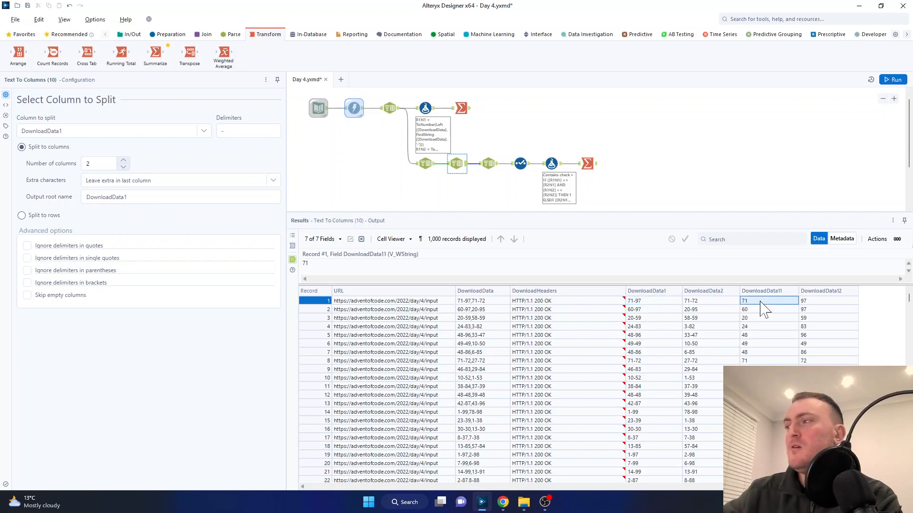
{"action": "left_click", "coordinate": [823, 302]}
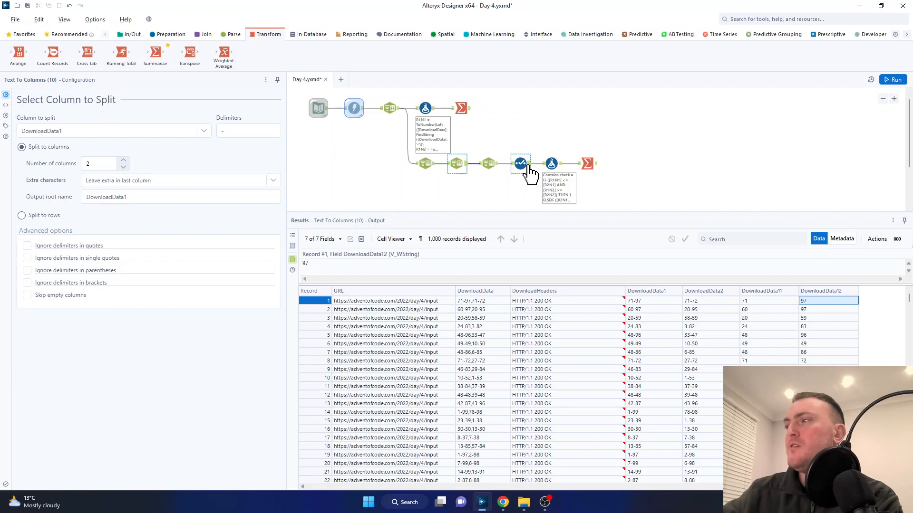
Step: Inspect the third Text To Columns tool in the lower branch and the DownloadData2 values it splits
{"action": "left_click", "coordinate": [490, 166]}
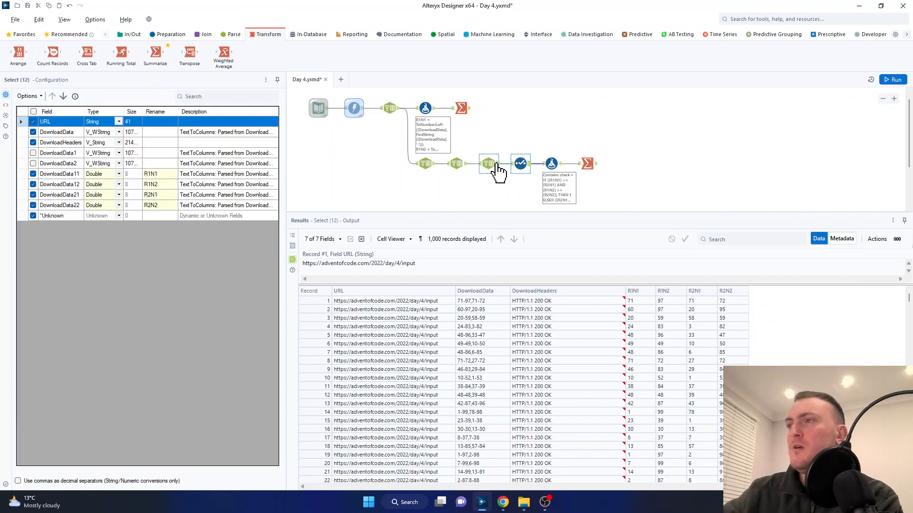
{"action": "left_click", "coordinate": [494, 166]}
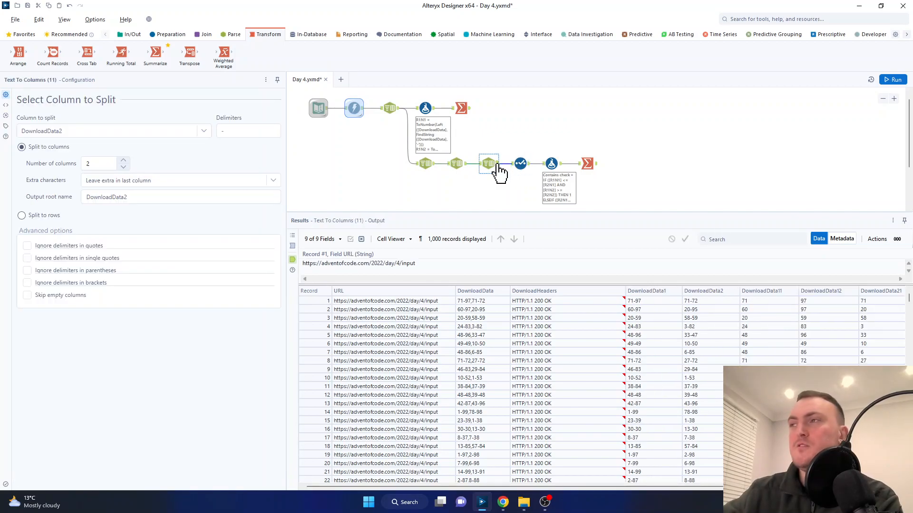
{"action": "left_click_drag", "start_coordinate": [714, 301], "coordinate": [715, 377]}
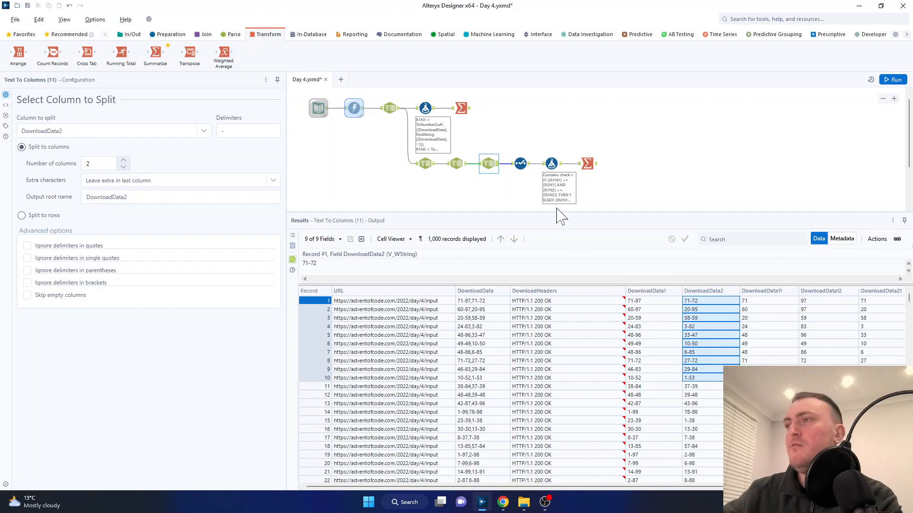
Step: Review which fields the Select tool drops and keeps, and check the R1N1 and R1N2 values in its output
{"action": "left_click", "coordinate": [527, 166]}
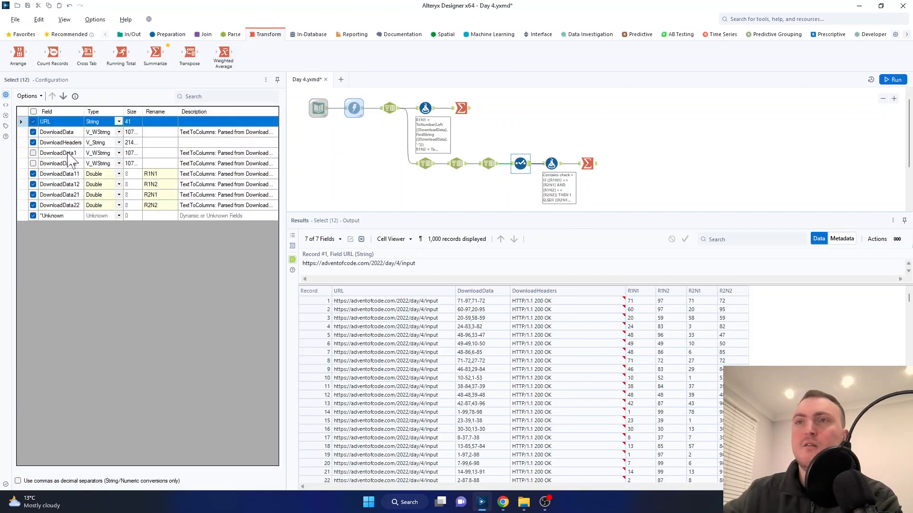
{"action": "left_click_drag", "start_coordinate": [67, 154], "coordinate": [69, 165]}
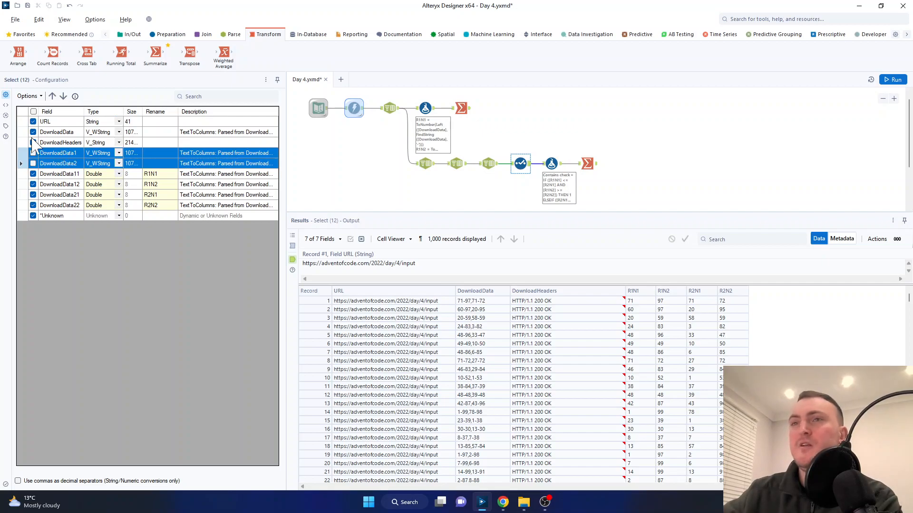
{"action": "left_click", "coordinate": [67, 125], "text": "ctrl"}
{"action": "left_click_drag", "start_coordinate": [67, 126], "coordinate": [69, 147]}
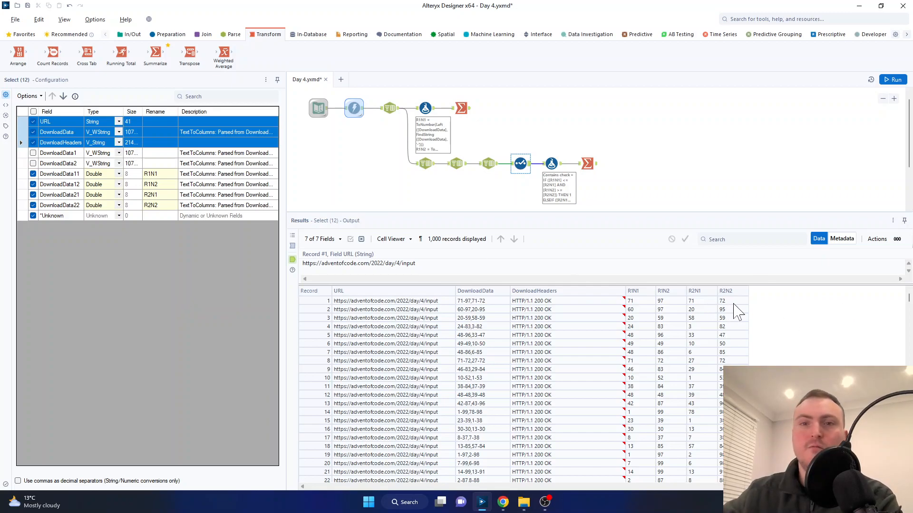
{"action": "left_click_drag", "start_coordinate": [730, 285], "coordinate": [732, 280]}
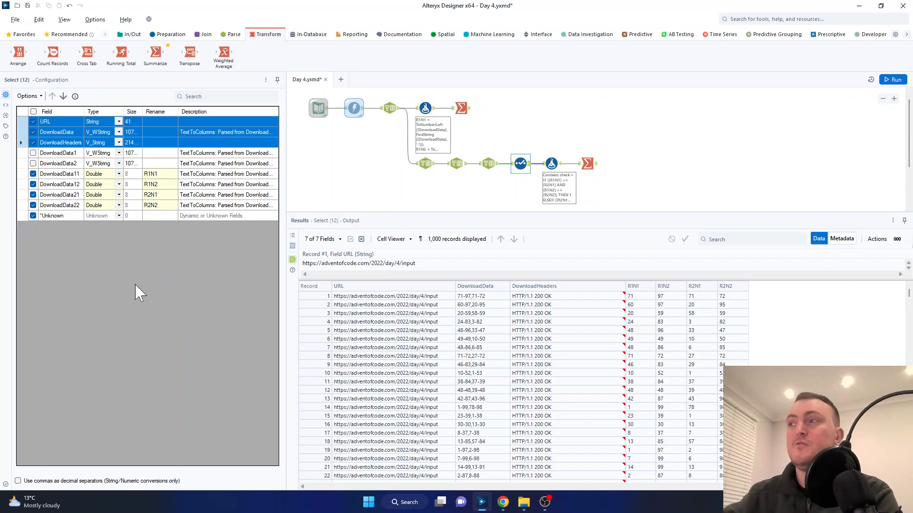
{"action": "left_click_drag", "start_coordinate": [639, 296], "coordinate": [674, 304]}
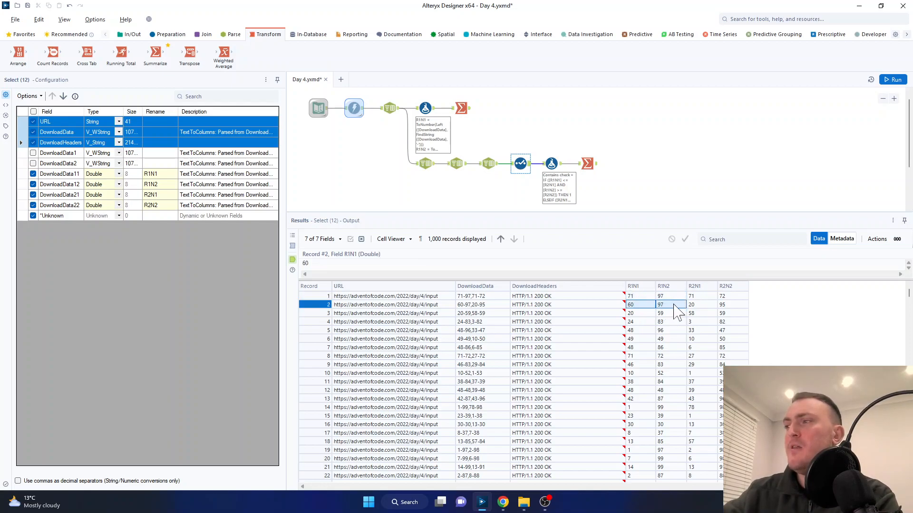
Step: Compare the DownloadData, DownloadData1 and DownloadData2 columns in the output of the Text To Columns tool before Select
{"action": "left_click", "coordinate": [498, 165]}
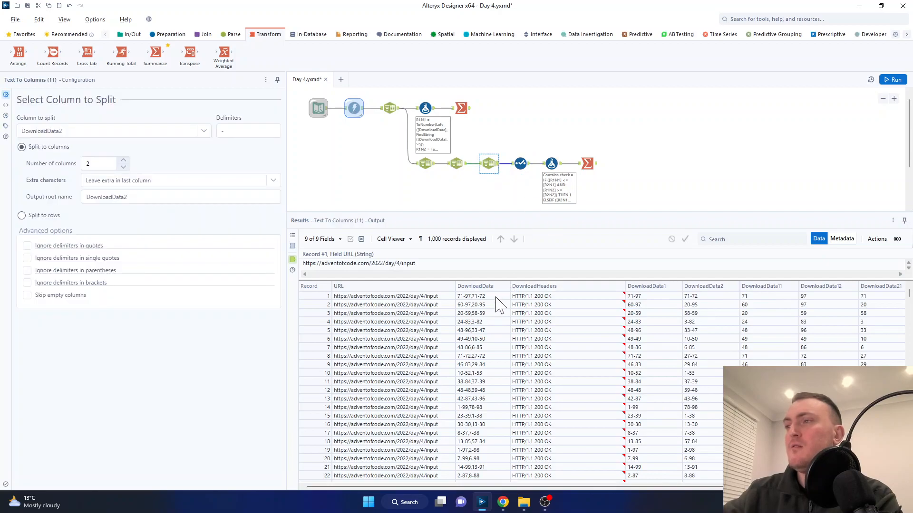
{"action": "left_click_drag", "start_coordinate": [495, 297], "coordinate": [497, 364]}
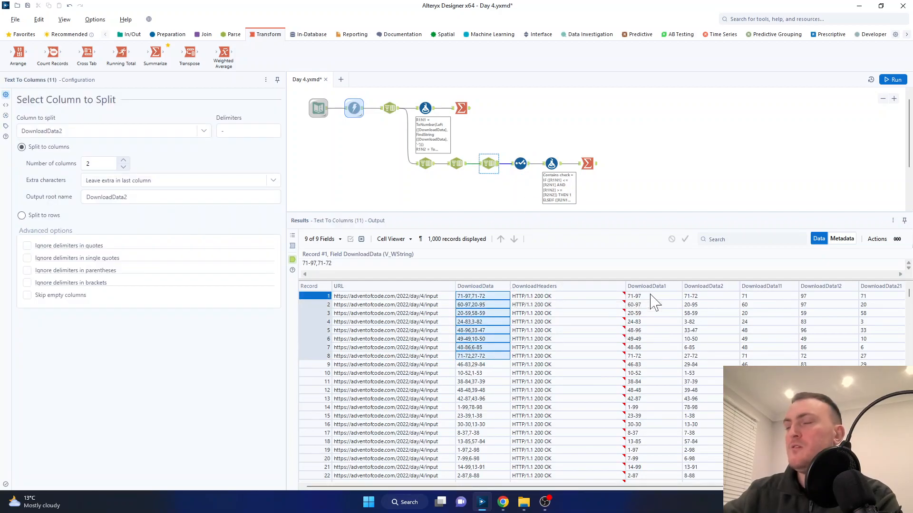
{"action": "left_click_drag", "start_coordinate": [652, 296], "coordinate": [658, 360]}
{"action": "left_click_drag", "start_coordinate": [708, 296], "coordinate": [713, 359]}
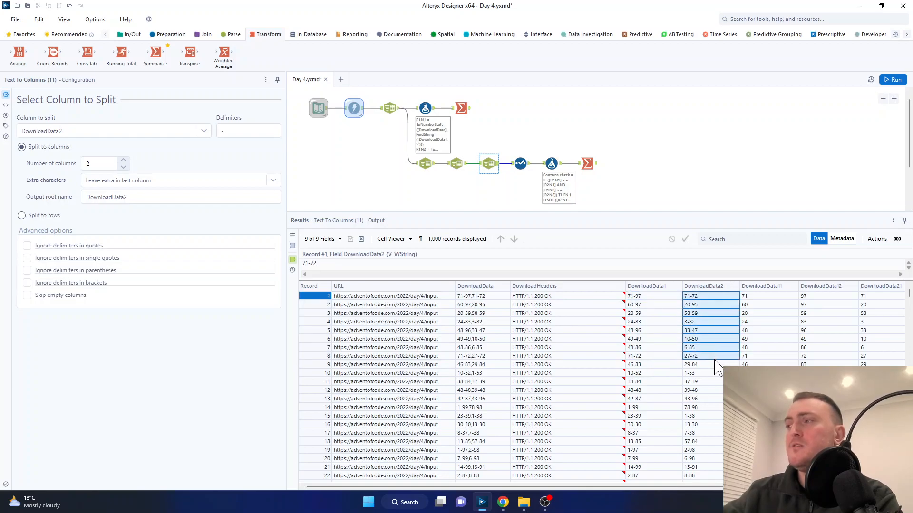
Step: Check the Select tool's renames and Double type for the split number fields against the R1N1 to R2N2 output columns
{"action": "left_click", "coordinate": [525, 168]}
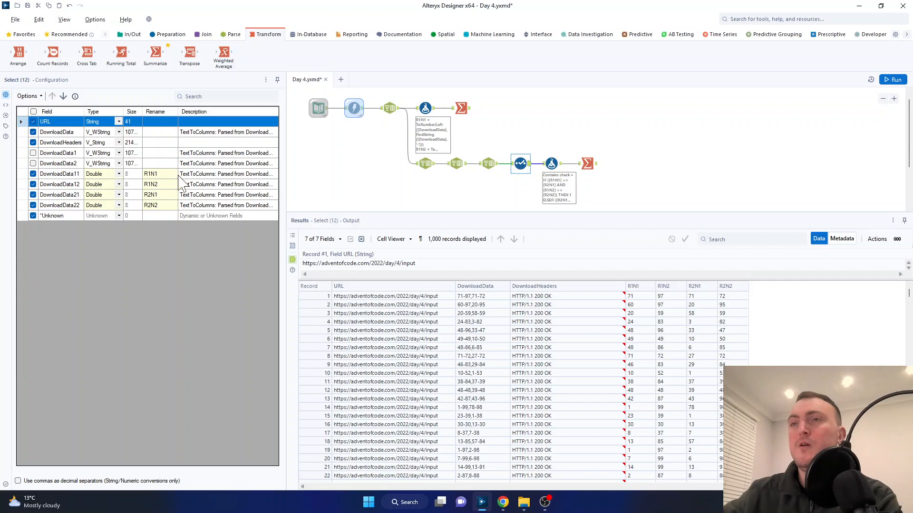
{"action": "left_click", "coordinate": [153, 174]}
{"action": "left_click", "coordinate": [122, 174]}
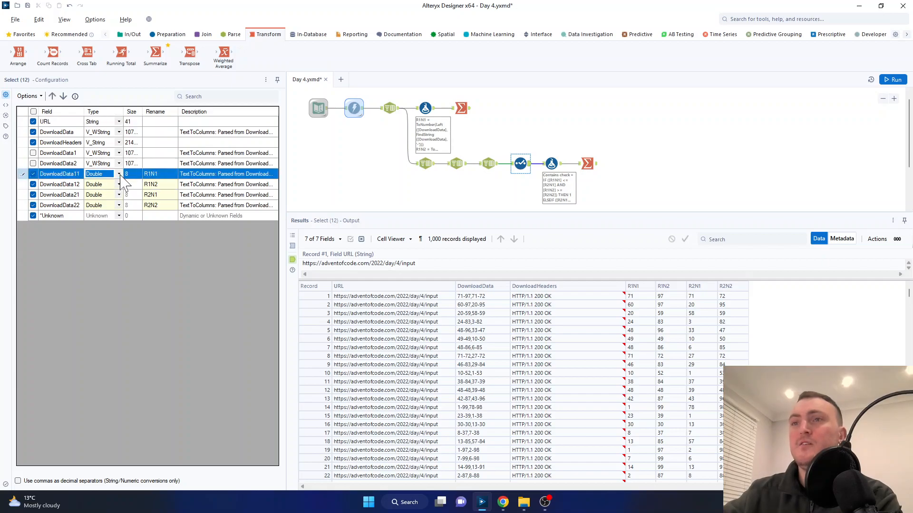
{"action": "left_click", "coordinate": [640, 298]}
{"action": "left_click_drag", "start_coordinate": [642, 295], "coordinate": [732, 390]}
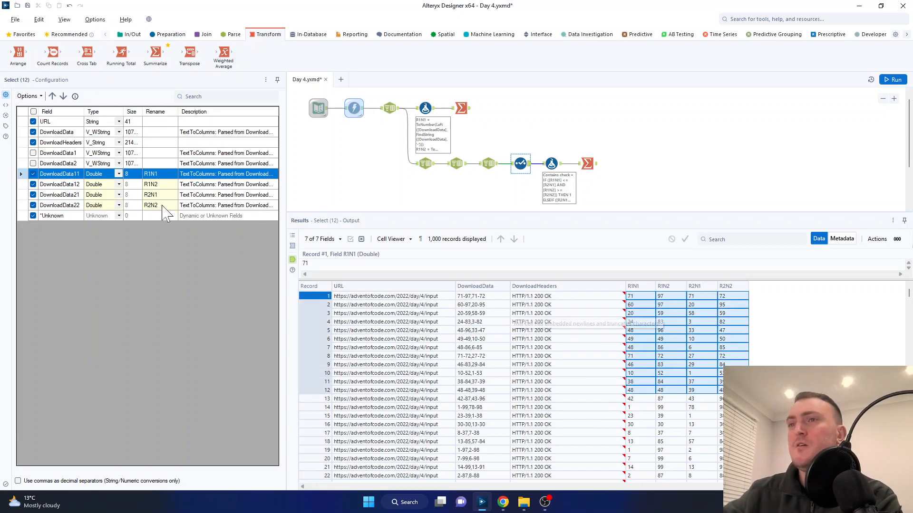
Step: Review the Select tool's renames R1N1, R1N2, R2N1 and R2N2 for the four split number fields
{"action": "left_click", "coordinate": [157, 174]}
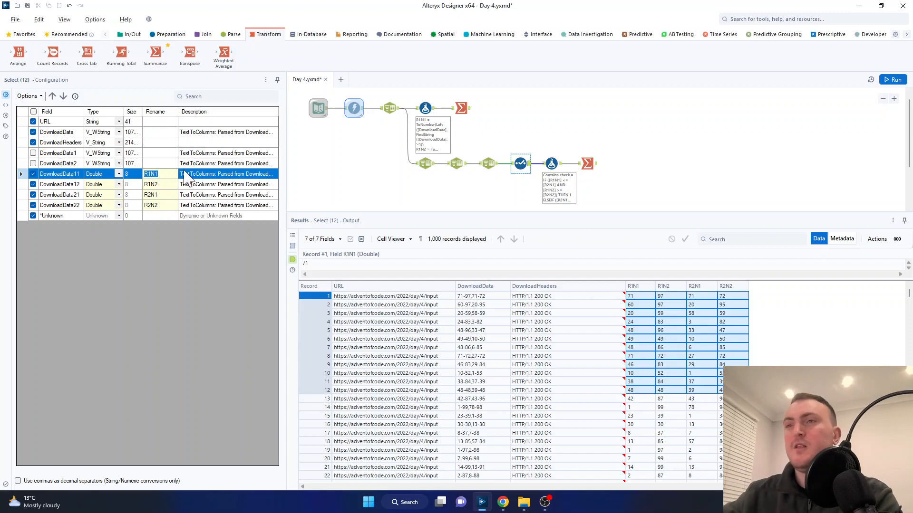
{"action": "key", "text": "Down"}
{"action": "key", "text": "Down"}
{"action": "key", "text": "Down"}
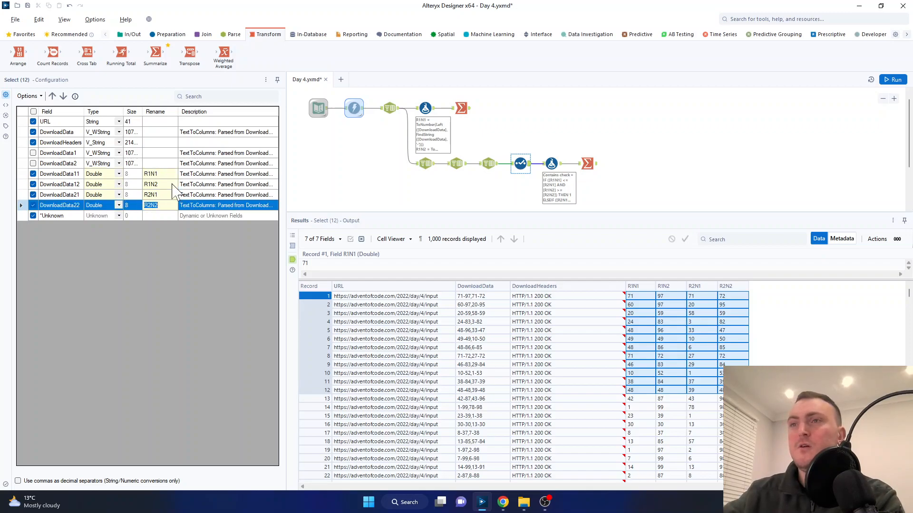
{"action": "left_click", "coordinate": [167, 174]}
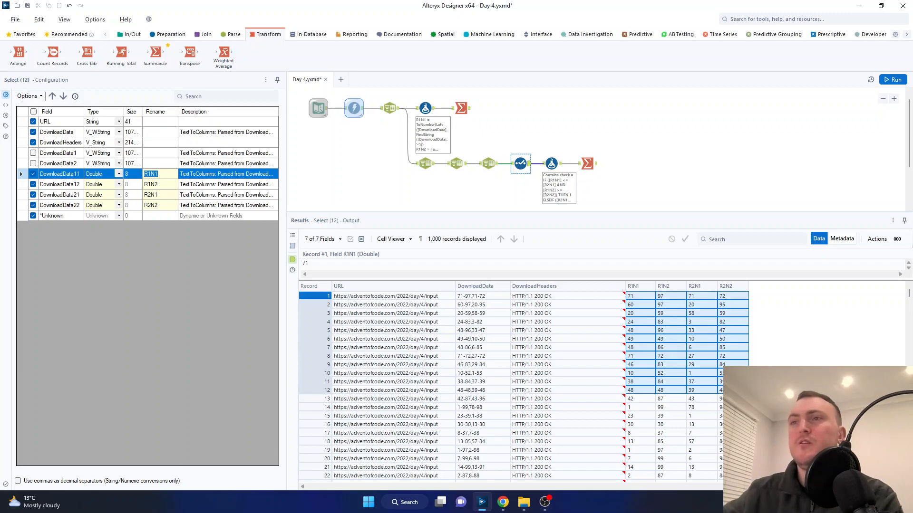
{"action": "left_click_drag", "start_coordinate": [159, 174], "coordinate": [143, 175]}
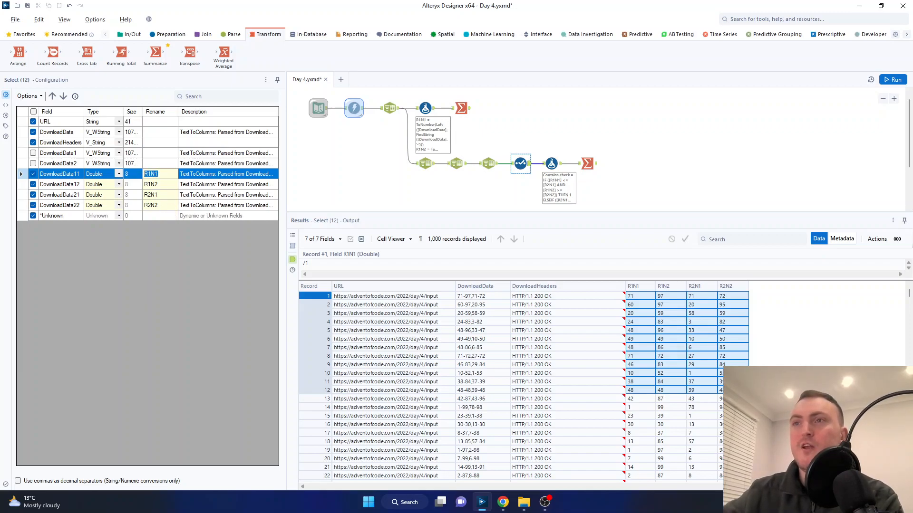
{"action": "left_click", "coordinate": [159, 185]}
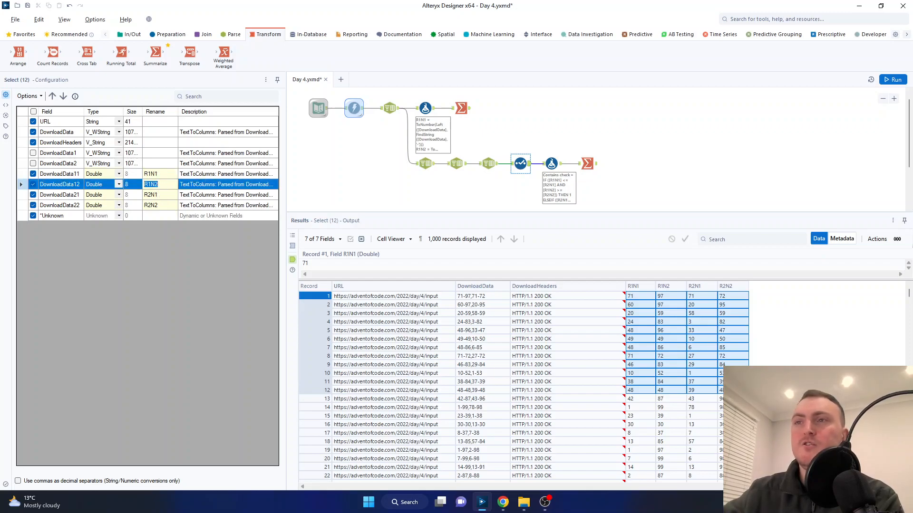
{"action": "left_click", "coordinate": [164, 195]}
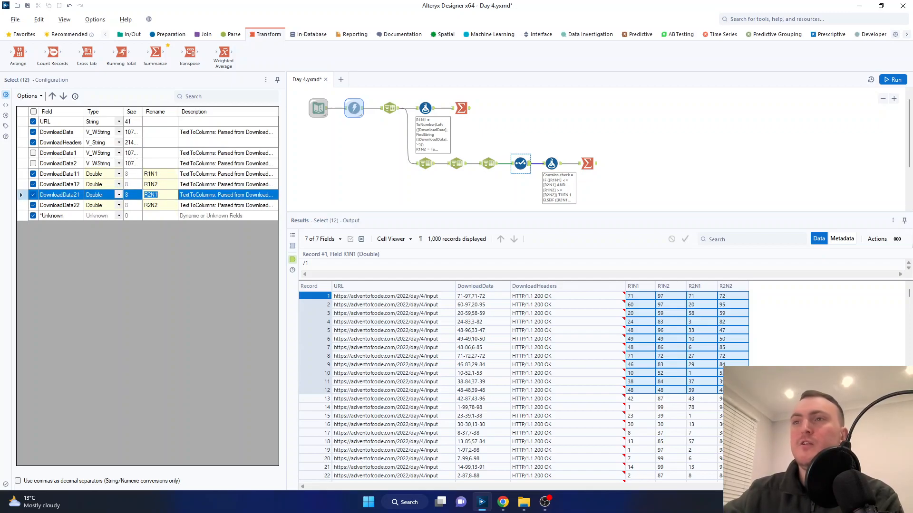
{"action": "left_click", "coordinate": [170, 205]}
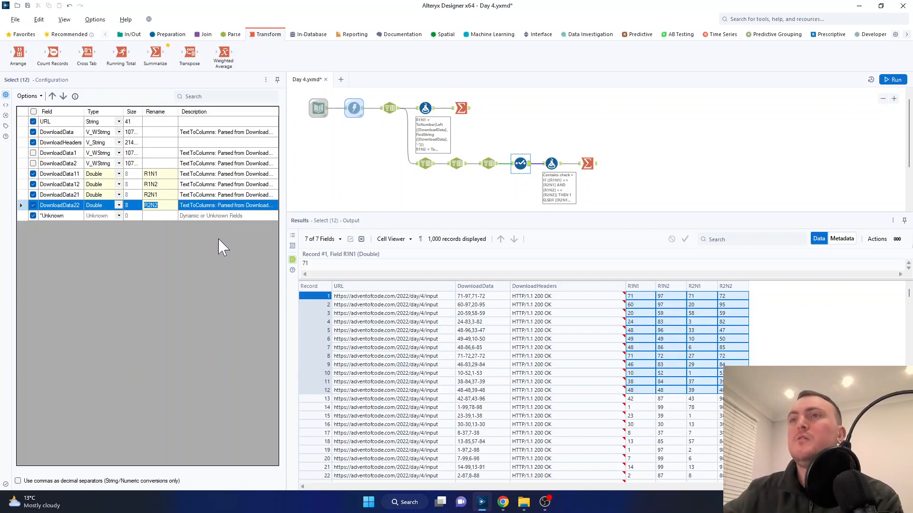
Step: Check the available data types for DownloadData11 and DownloadData12 in the Select tool, leaving both as Double
{"action": "left_click", "coordinate": [119, 176]}
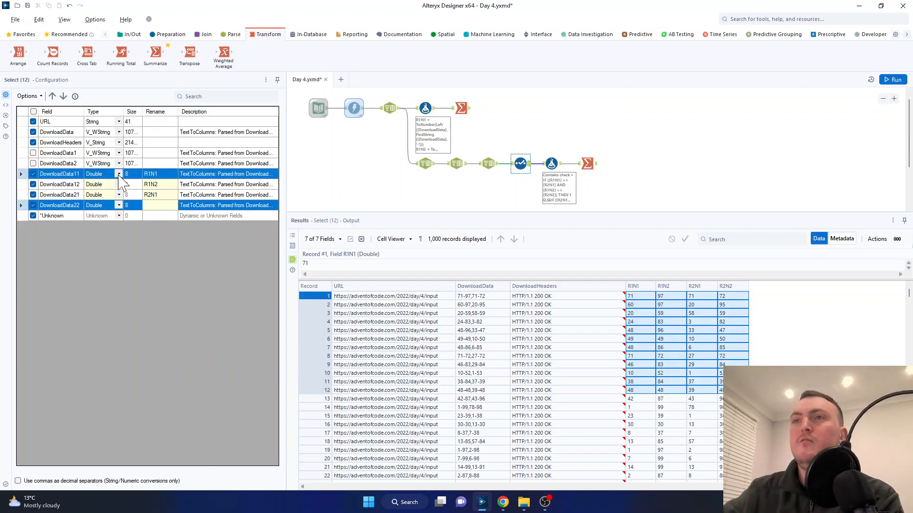
{"action": "left_click", "coordinate": [119, 174]}
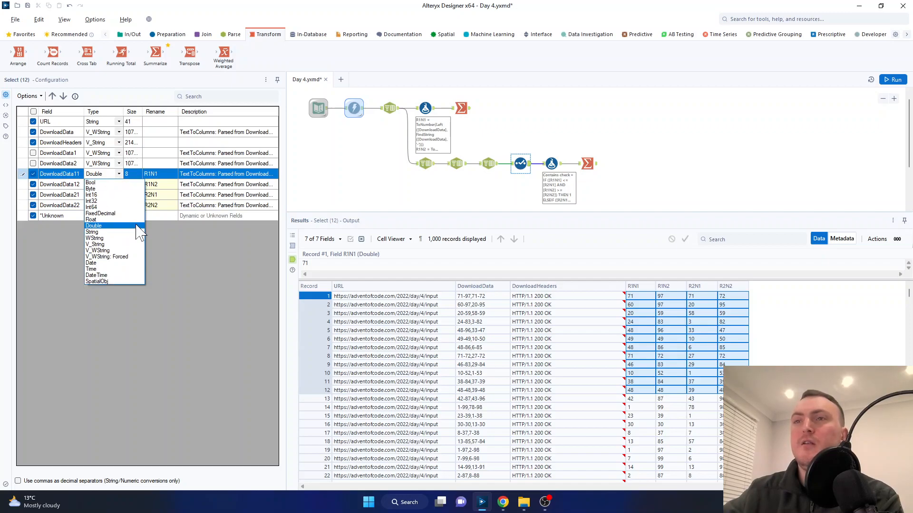
{"action": "left_click", "coordinate": [174, 235]}
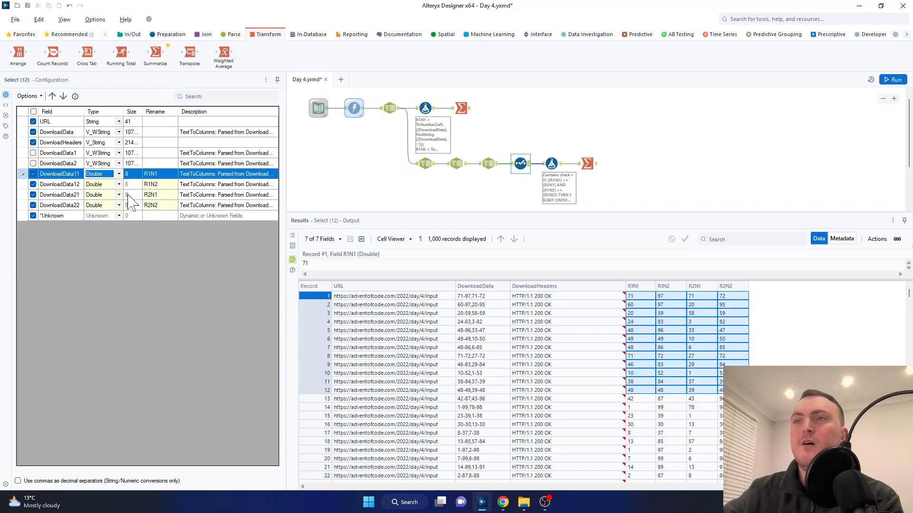
{"action": "left_click", "coordinate": [120, 185]}
{"action": "left_click", "coordinate": [120, 186]}
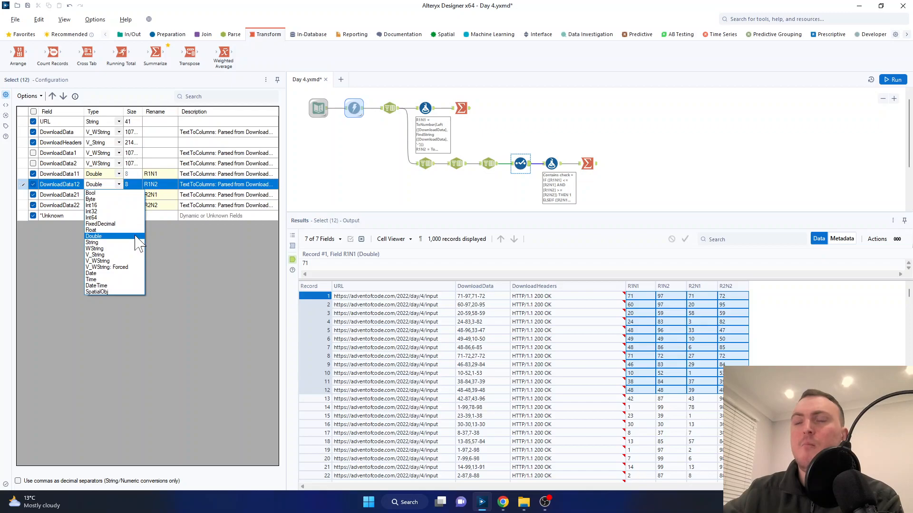
{"action": "left_click", "coordinate": [179, 243]}
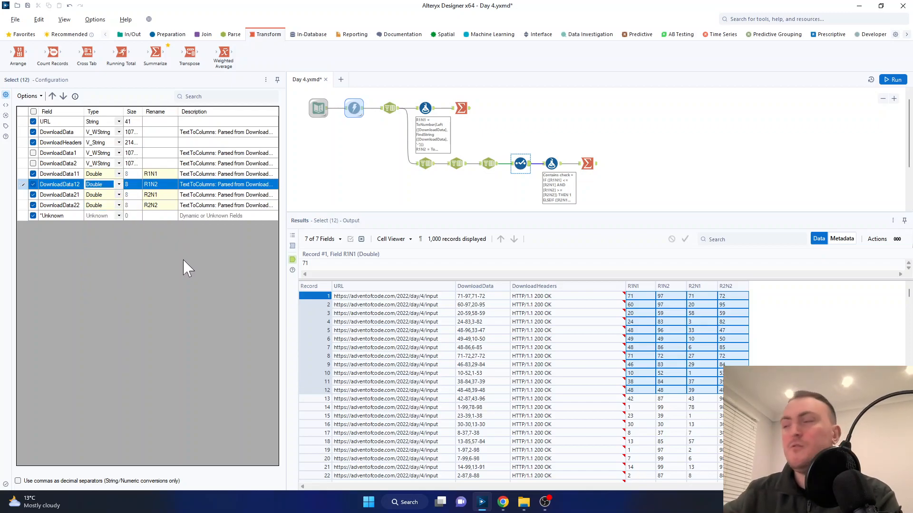
Step: Inspect the lower branch's Formula tool and compare the first Contains check condition with record 1's R1N1 to R2N2 values
{"action": "left_click", "coordinate": [549, 165]}
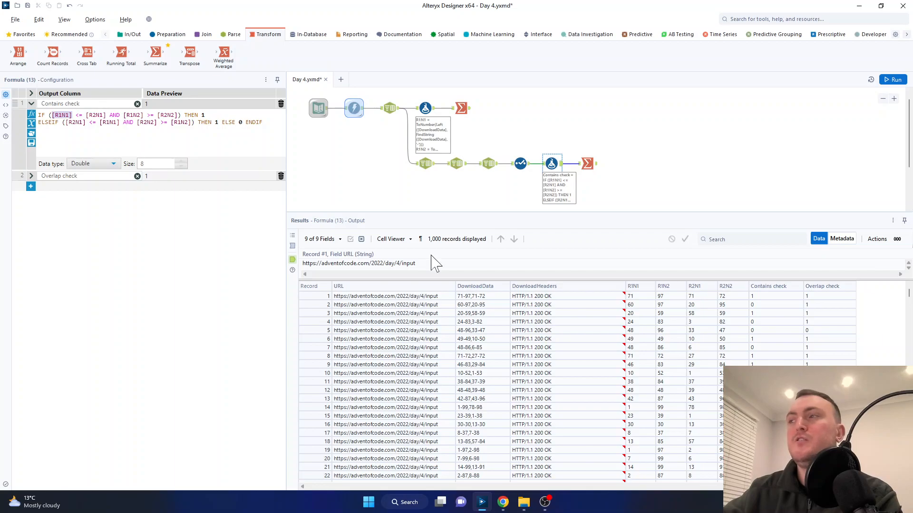
{"action": "left_click", "coordinate": [646, 296]}
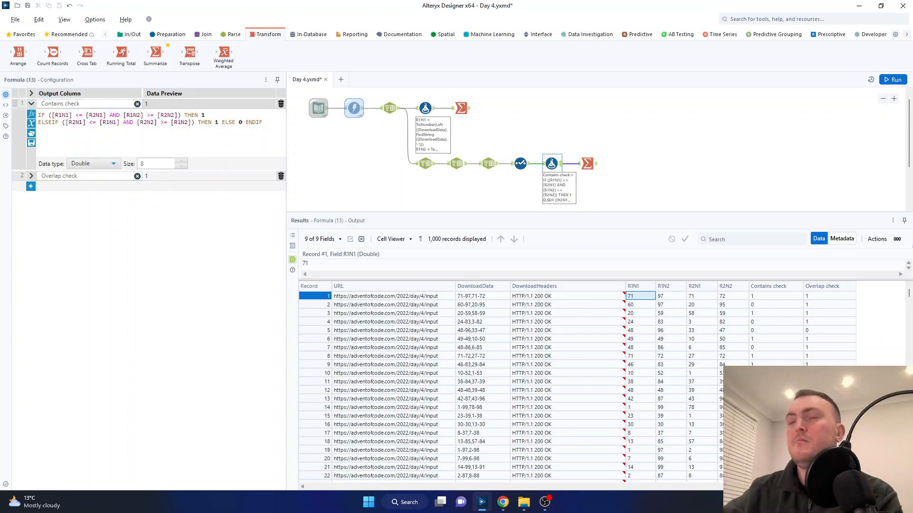
{"action": "left_click", "coordinate": [707, 296]}
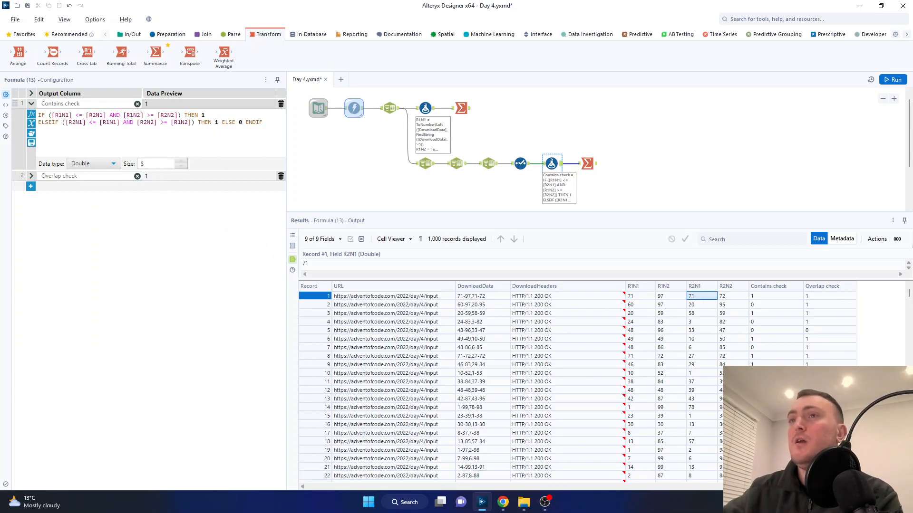
{"action": "left_click_drag", "start_coordinate": [123, 115], "coordinate": [143, 115]}
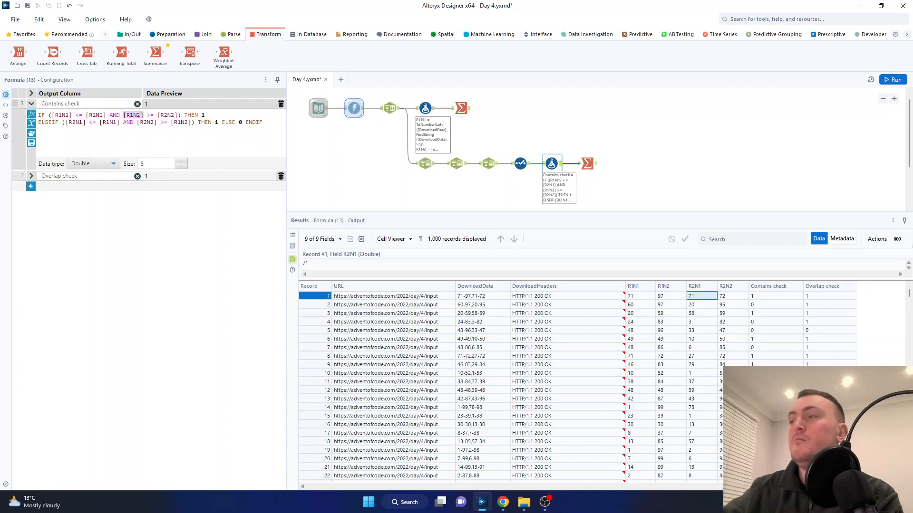
{"action": "left_click", "coordinate": [675, 296]}
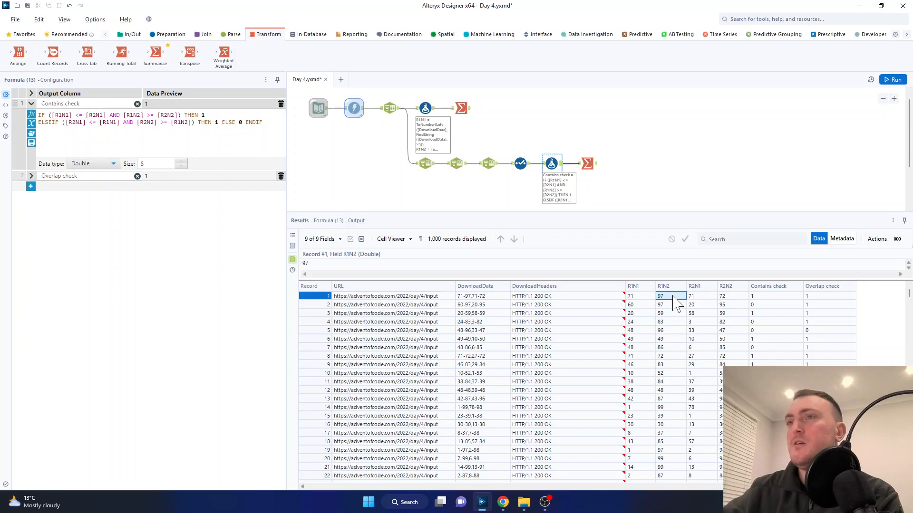
{"action": "left_click", "coordinate": [733, 297]}
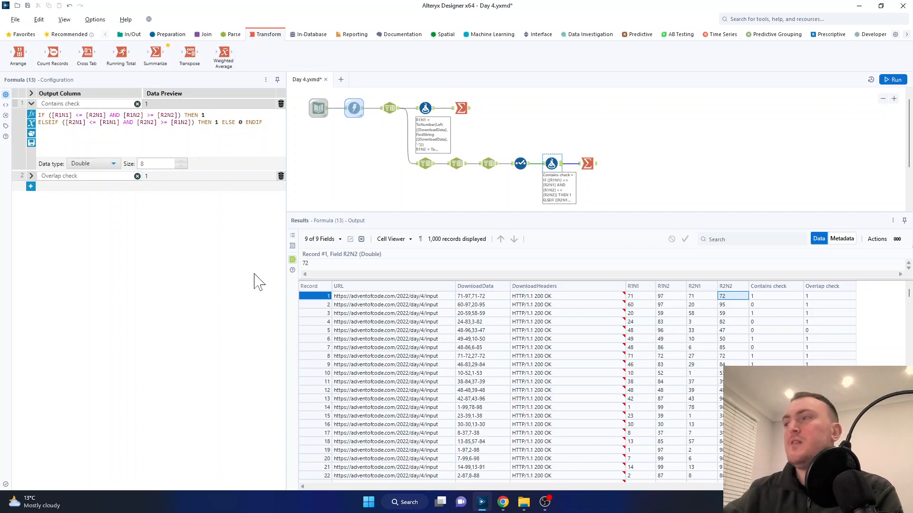
{"action": "left_click_drag", "start_coordinate": [703, 296], "coordinate": [747, 297]}
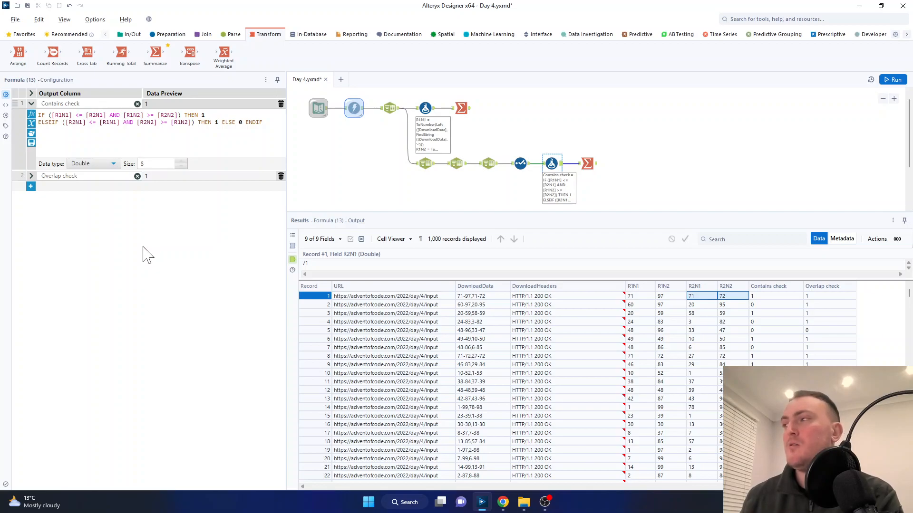
Step: Check the Contains check values for several of the first ten records in the Formula output
{"action": "left_click", "coordinate": [780, 297]}
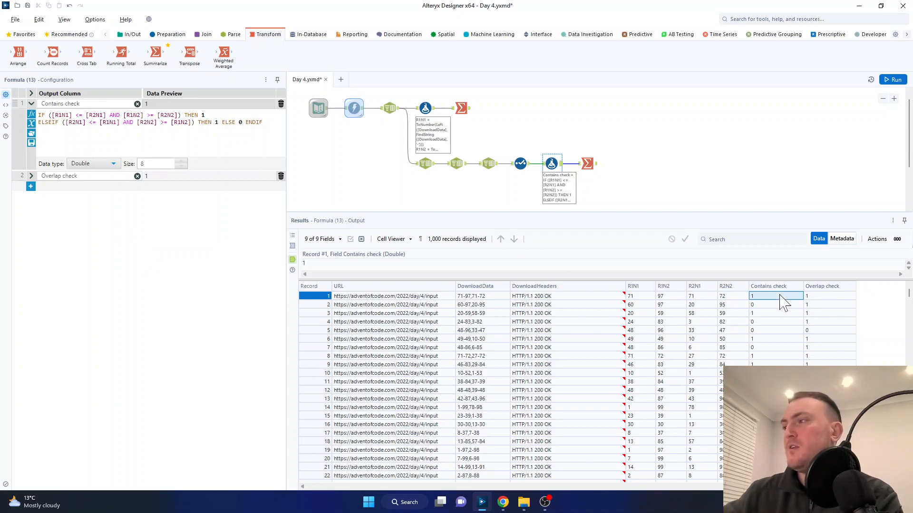
{"action": "left_click", "coordinate": [780, 314]}
{"action": "left_click", "coordinate": [781, 339]}
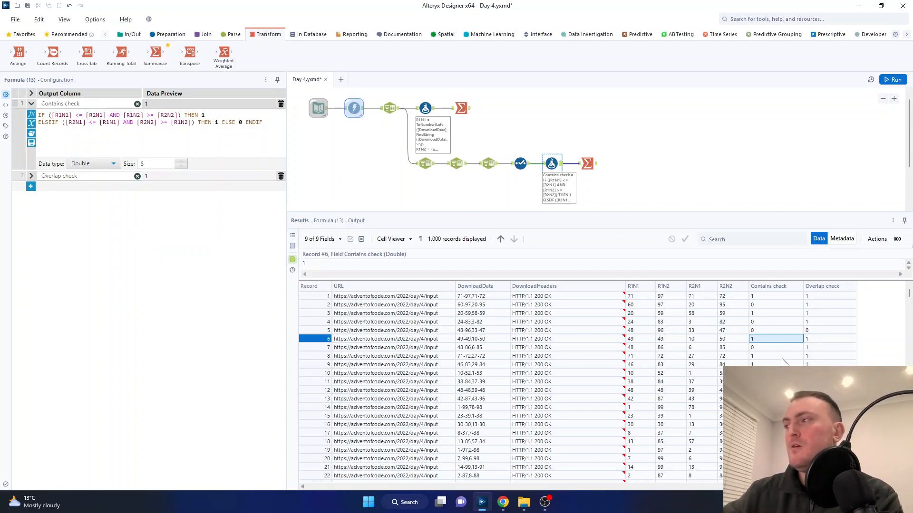
{"action": "left_click", "coordinate": [781, 356]}
{"action": "left_click", "coordinate": [780, 365]}
{"action": "left_click", "coordinate": [780, 373]}
{"action": "left_click", "coordinate": [779, 365]}
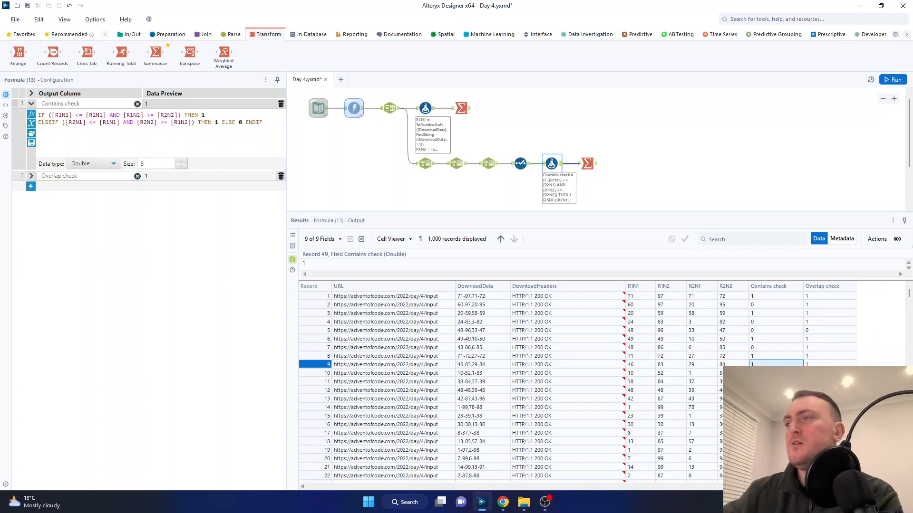
Step: Examine the IF and ELSEIF conditions of Contains check and compare the reversed condition with record 1's range values
{"action": "left_click_drag", "start_coordinate": [52, 115], "coordinate": [181, 115]}
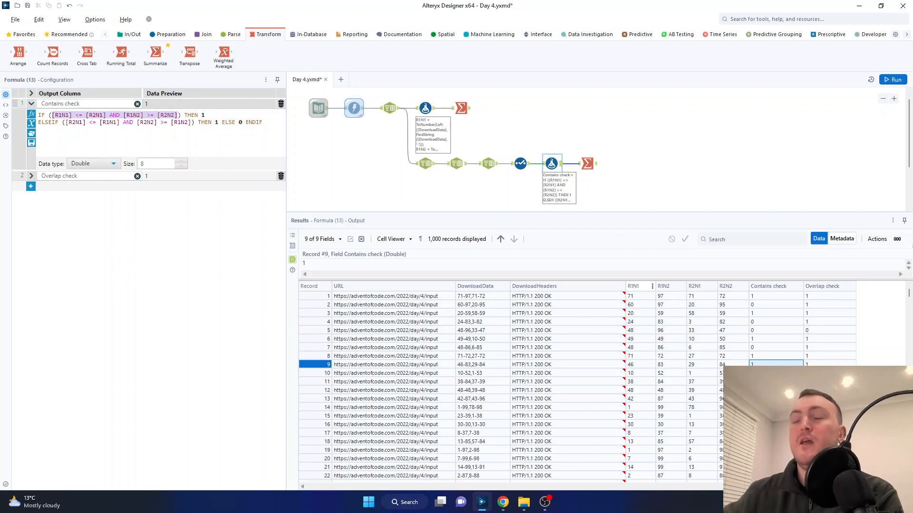
{"action": "left_click_drag", "start_coordinate": [65, 123], "coordinate": [191, 122]}
{"action": "left_click", "coordinate": [82, 136]}
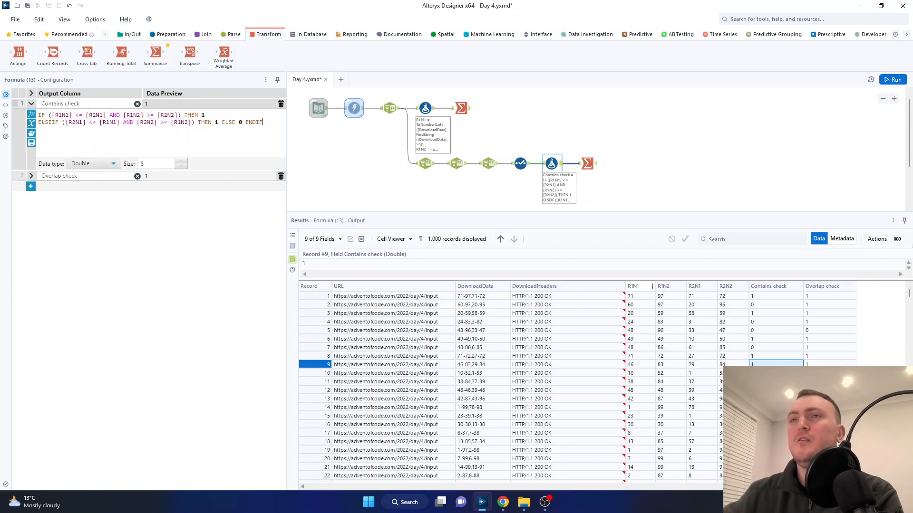
{"action": "left_click", "coordinate": [708, 296]}
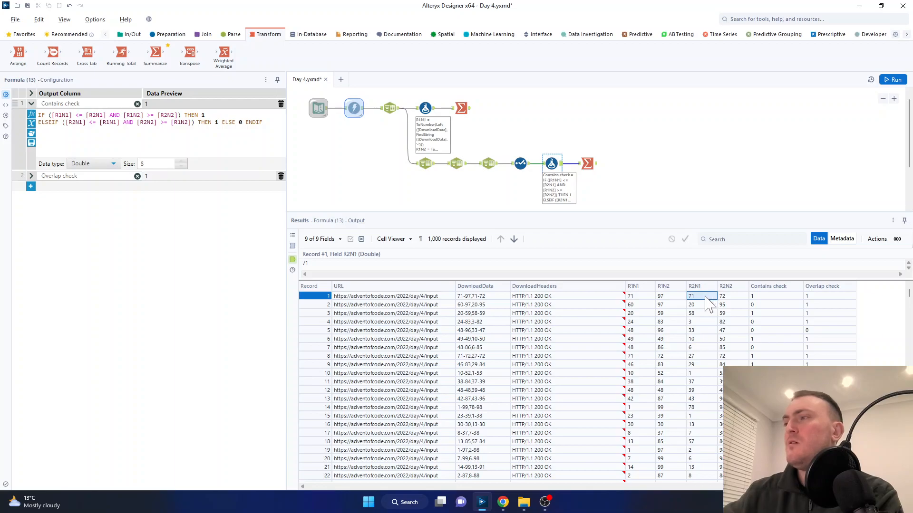
{"action": "left_click", "coordinate": [640, 297]}
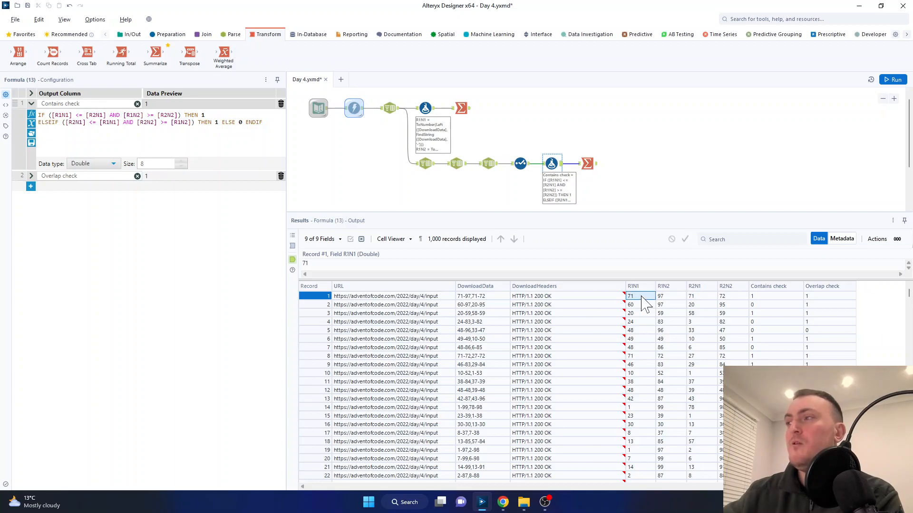
{"action": "left_click", "coordinate": [732, 297]}
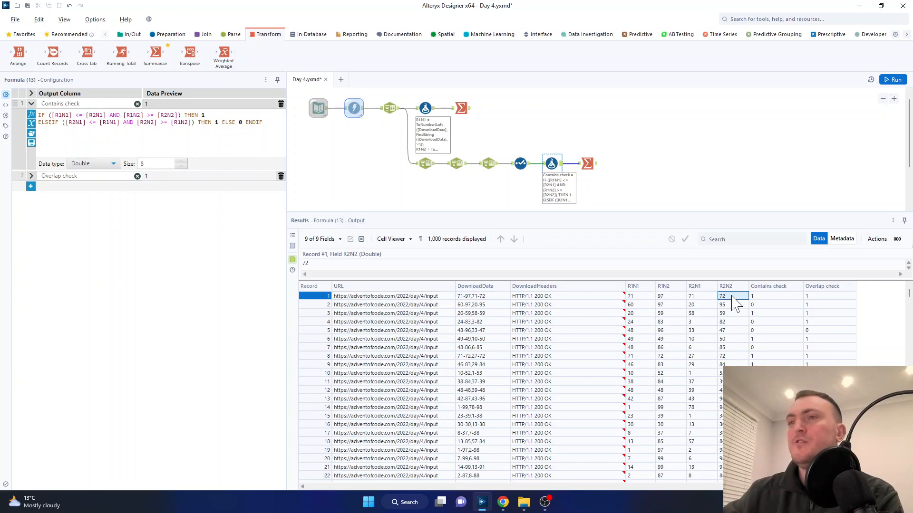
{"action": "left_click", "coordinate": [679, 299]}
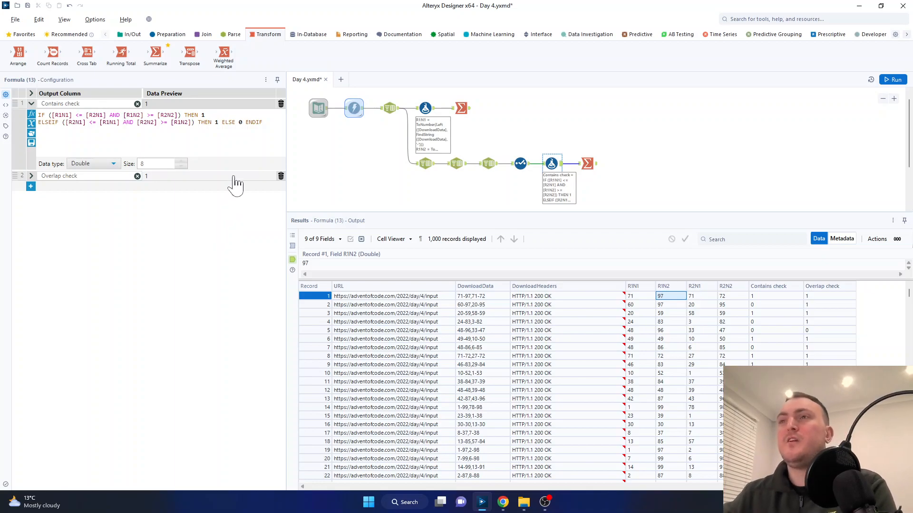
{"action": "left_click", "coordinate": [272, 128]}
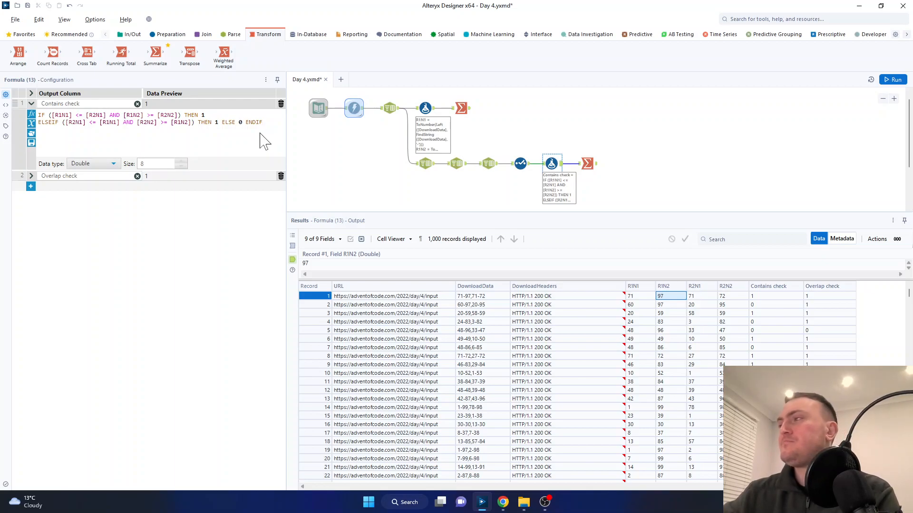
Step: Check the data type options for Contains check, keeping Double, and review its column in the first 13 output records
{"action": "left_click", "coordinate": [114, 164]}
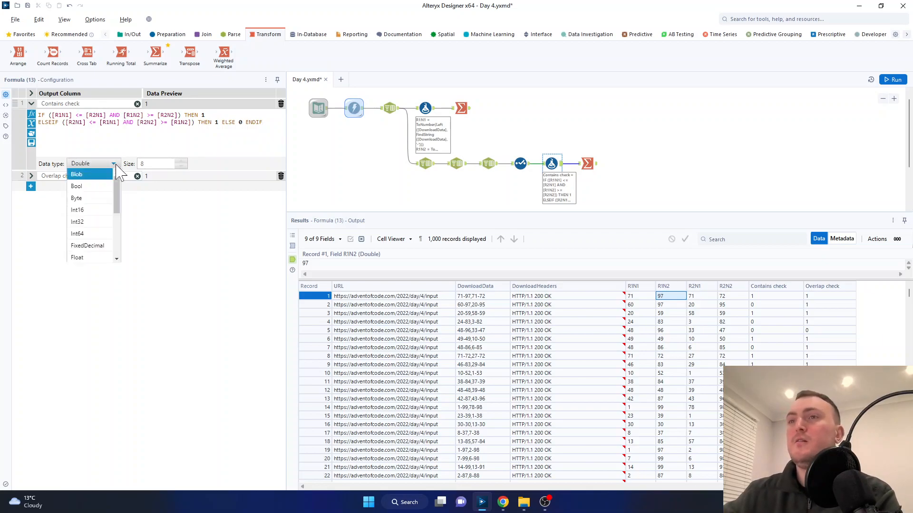
{"action": "left_click_drag", "start_coordinate": [116, 186], "coordinate": [120, 218]}
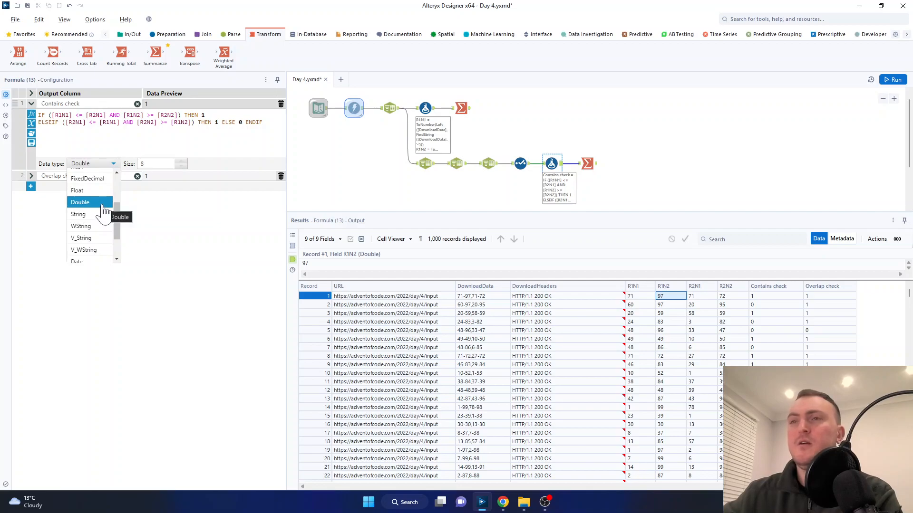
{"action": "left_click", "coordinate": [154, 219]}
{"action": "left_click_drag", "start_coordinate": [775, 295], "coordinate": [777, 399]}
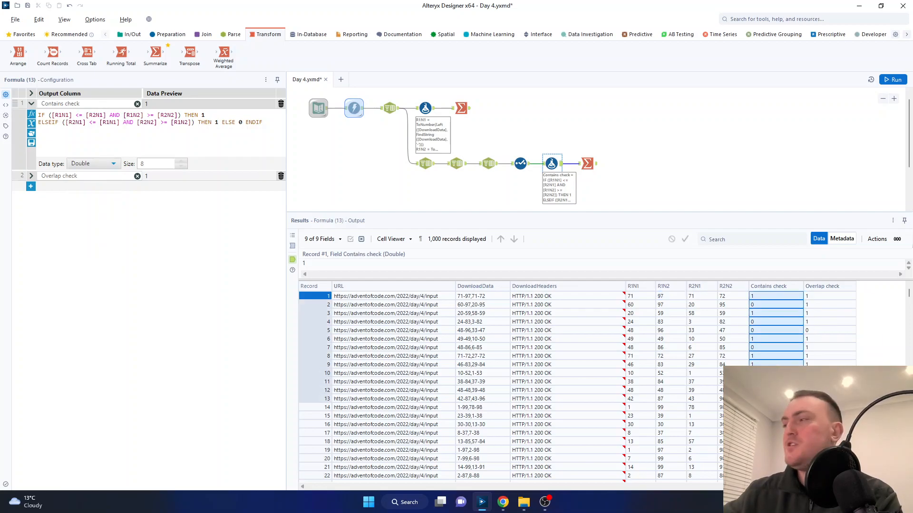
Step: Inspect the lower branch's Summarize output for Sum_Contains check and compare it with the Part One answer on the Advent of Code page in Chrome
{"action": "left_click", "coordinate": [598, 175]}
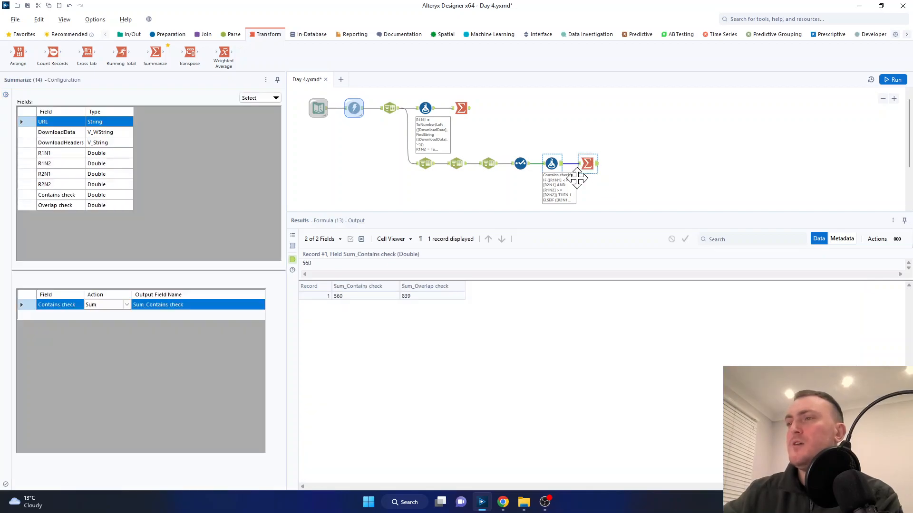
{"action": "left_click", "coordinate": [372, 297]}
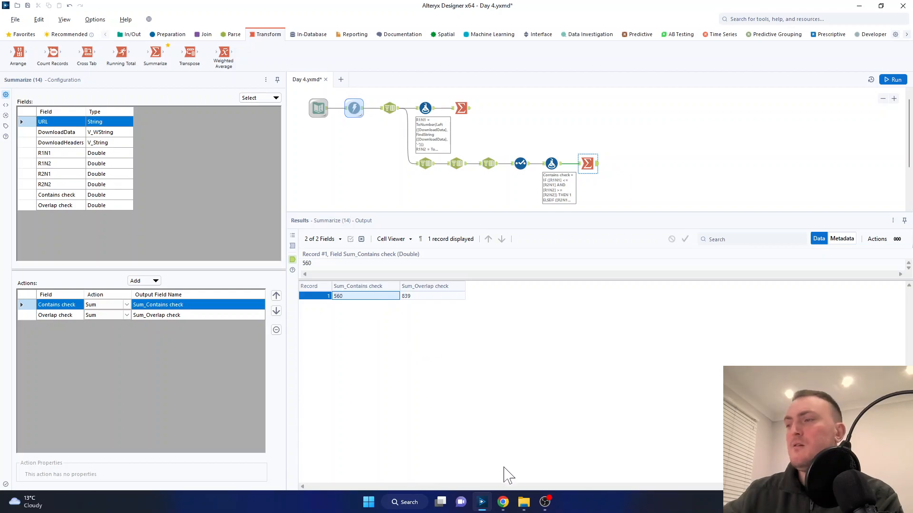
{"action": "mouse_move", "coordinate": [505, 506]}
{"action": "left_click", "coordinate": [528, 460]}
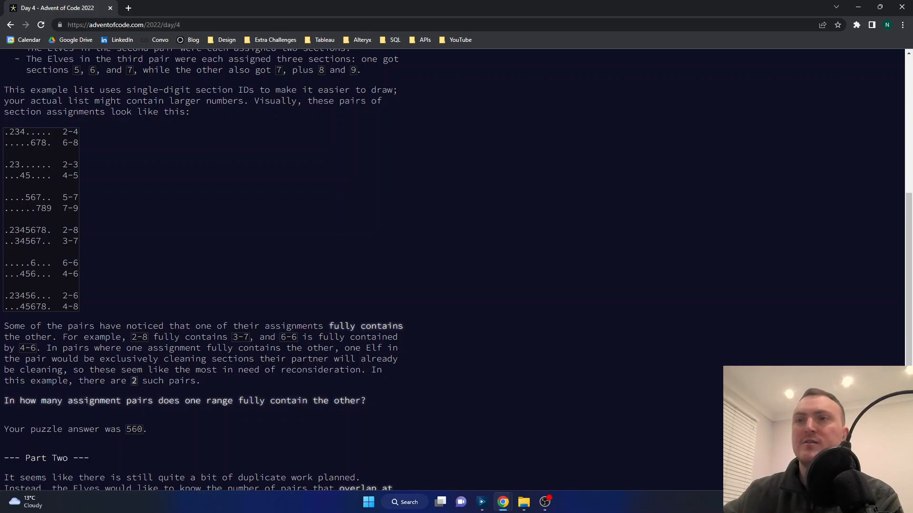
Step: Review the 2-8 and 3-7 example pair and read Part Two's "overlap at all" requirement on the puzzle page
{"action": "left_click_drag", "start_coordinate": [5, 230], "coordinate": [78, 242]}
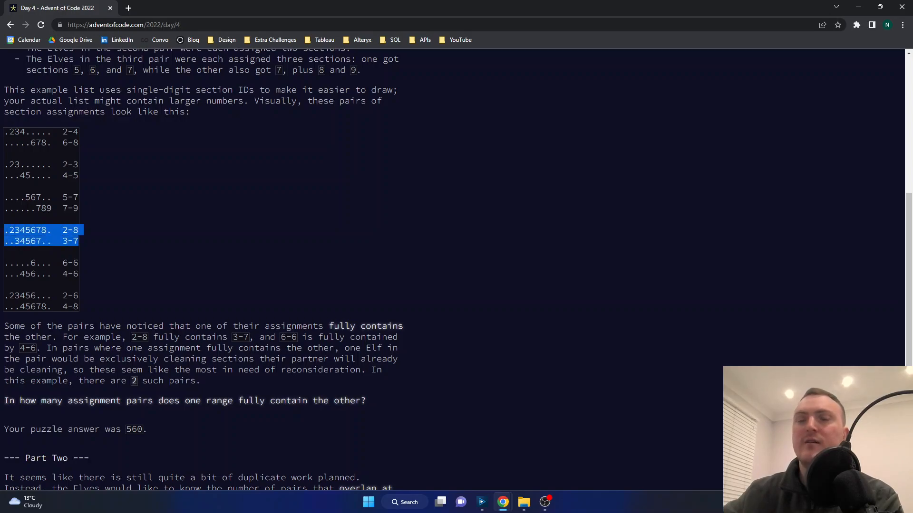
{"action": "left_click", "coordinate": [215, 266]}
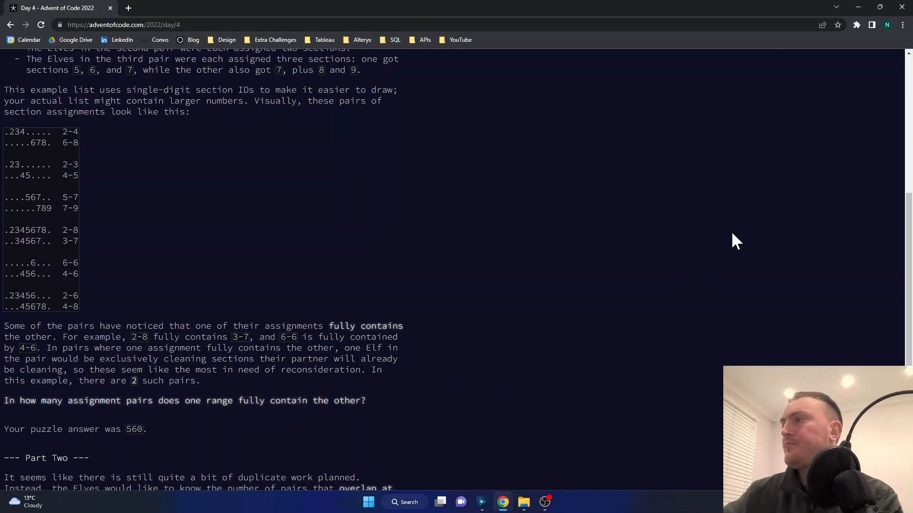
{"action": "left_click_drag", "start_coordinate": [902, 216], "coordinate": [900, 324]}
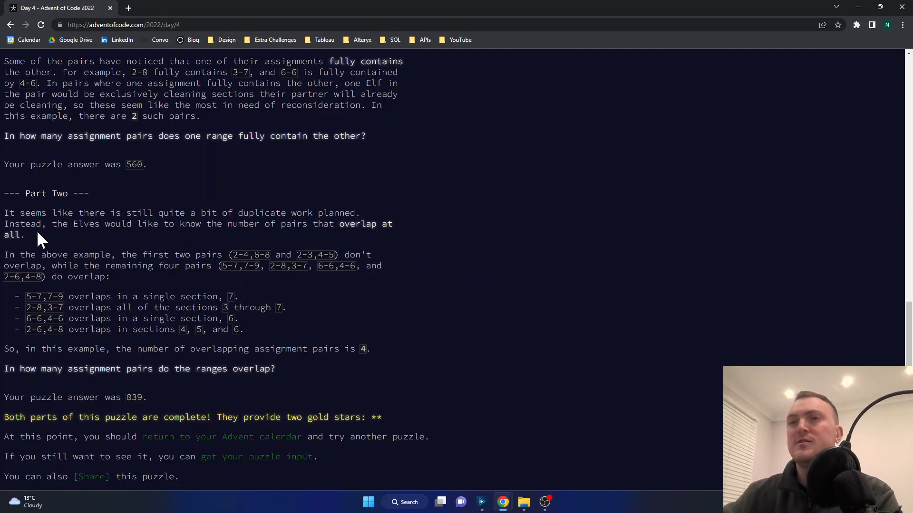
{"action": "left_click_drag", "start_coordinate": [24, 235], "coordinate": [338, 224]}
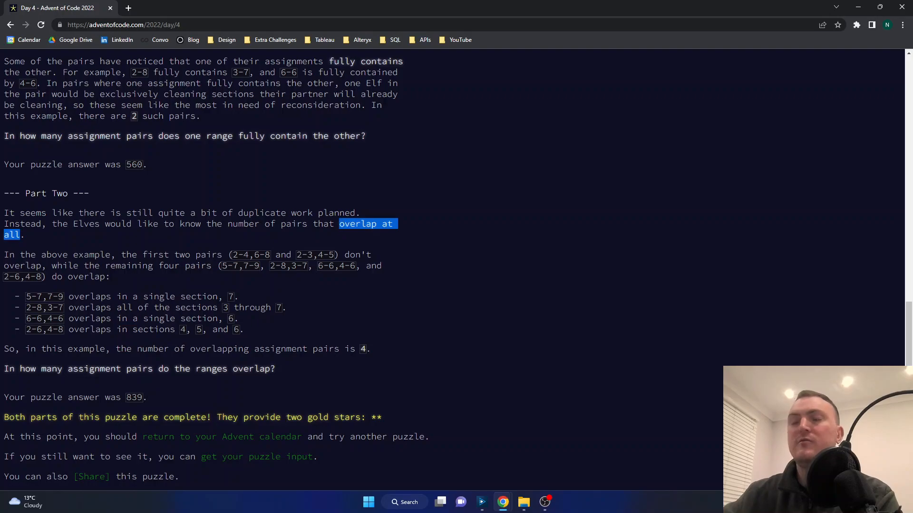
{"action": "left_click", "coordinate": [443, 224]}
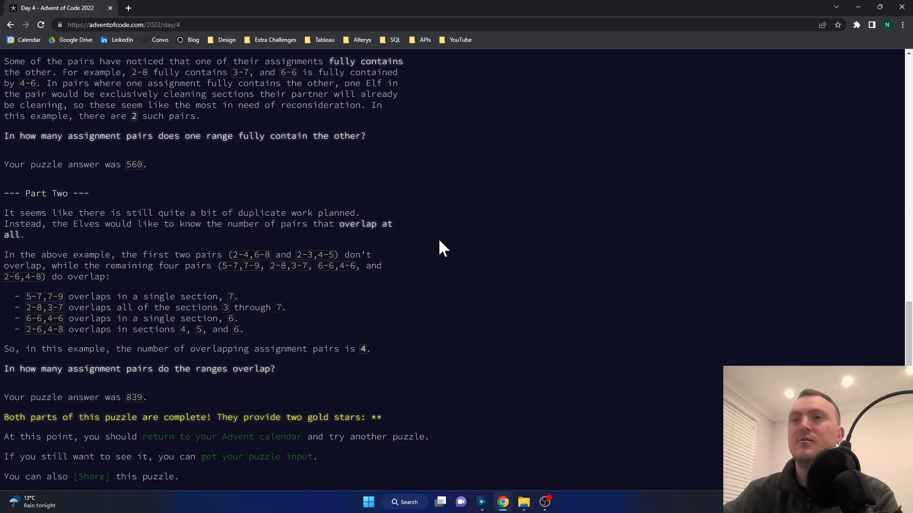
Step: Compare the section ranges in the first three example pairs on the puzzle page to see whether they overlap
{"action": "scroll", "coordinate": [442, 240], "scroll_direction": "up", "scroll_amount": 7}
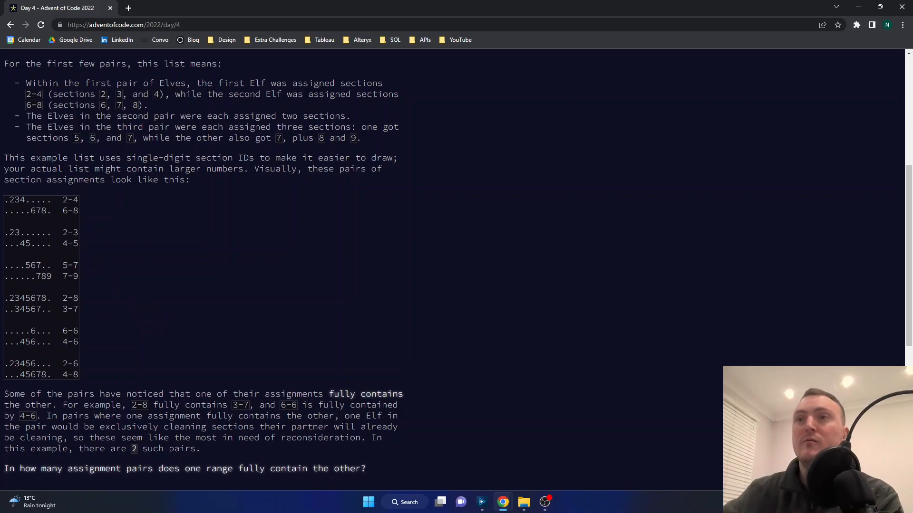
{"action": "left_click_drag", "start_coordinate": [8, 199], "coordinate": [26, 199]}
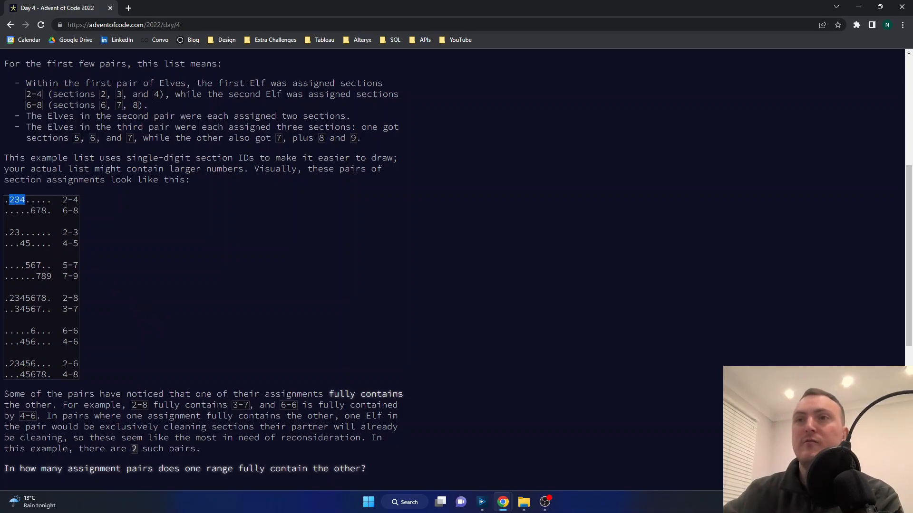
{"action": "left_click", "coordinate": [29, 208]}
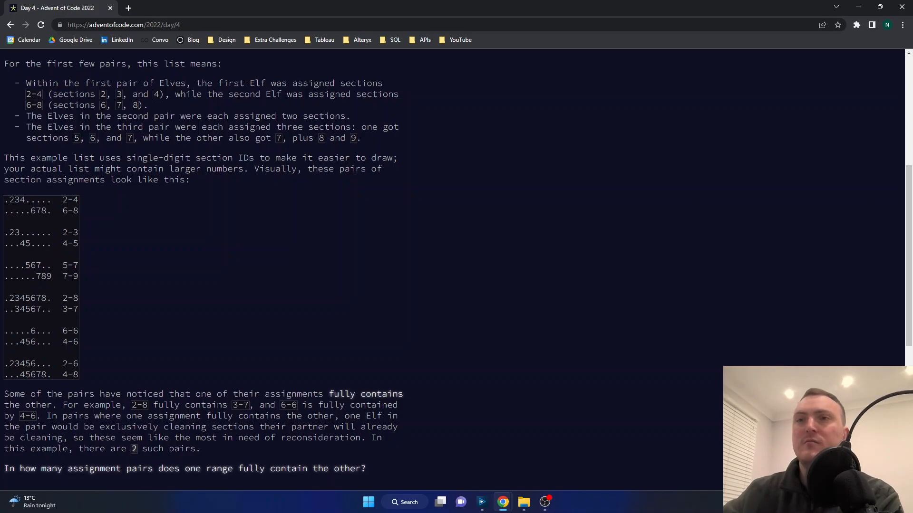
{"action": "left_click_drag", "start_coordinate": [26, 200], "coordinate": [47, 211]}
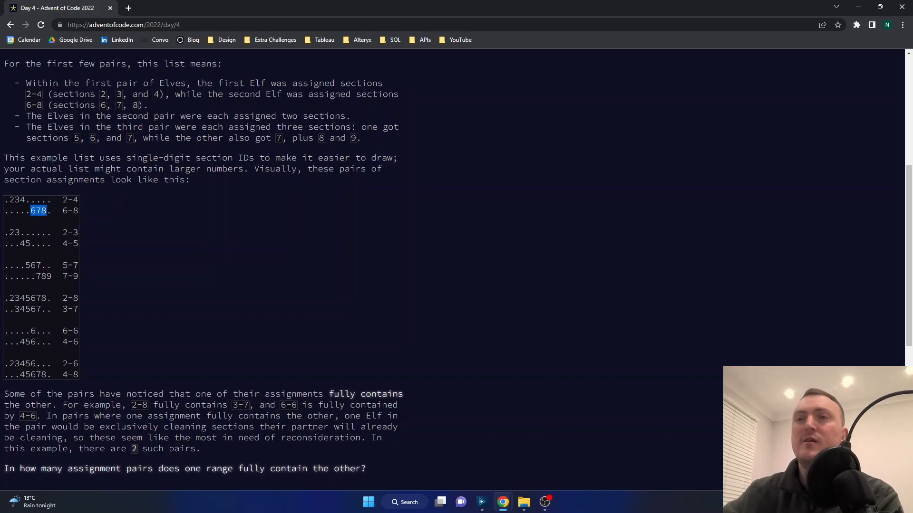
{"action": "left_click_drag", "start_coordinate": [9, 232], "coordinate": [41, 276]}
{"action": "left_click", "coordinate": [36, 277]}
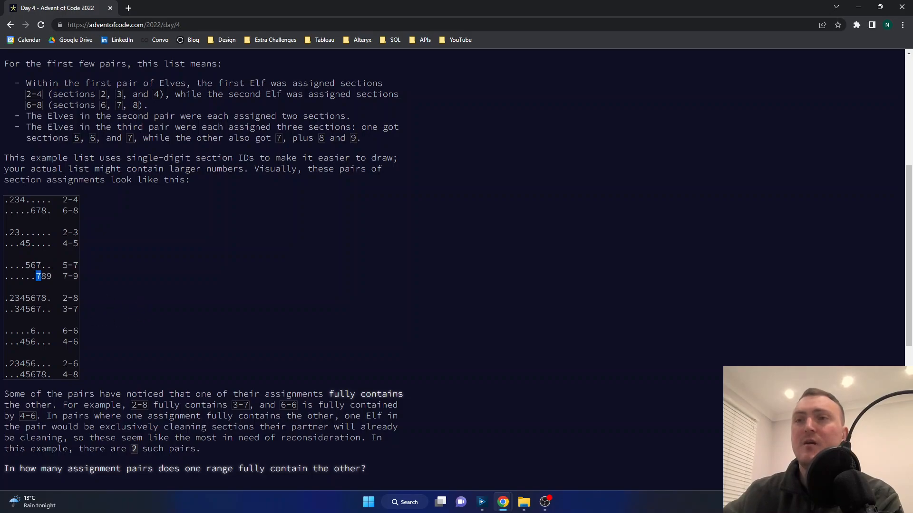
Step: Examine the overlapping sections in the last three example pairs: 2-8 with 3-7, 6-6 with 4-6, and 2-6 with 4-8
{"action": "left_click_drag", "start_coordinate": [3, 298], "coordinate": [78, 309]}
{"action": "left_click_drag", "start_coordinate": [3, 331], "coordinate": [78, 342]}
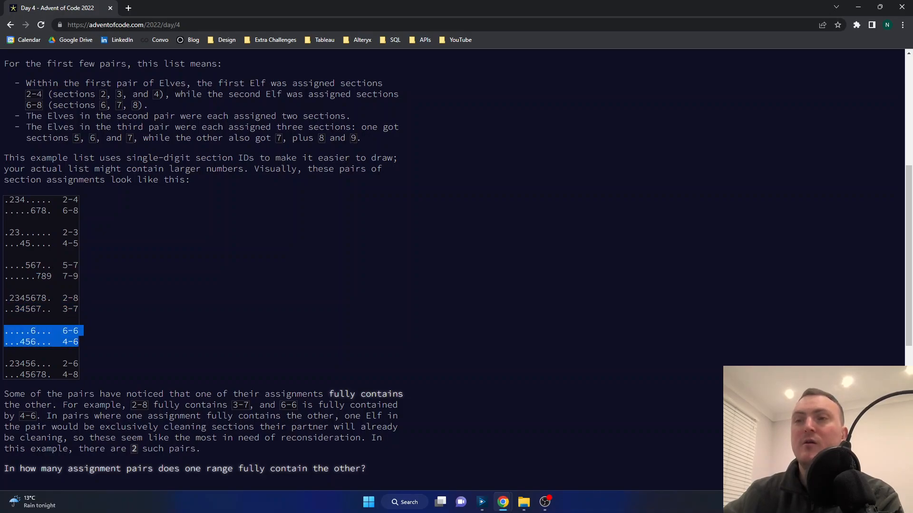
{"action": "left_click", "coordinate": [154, 322]}
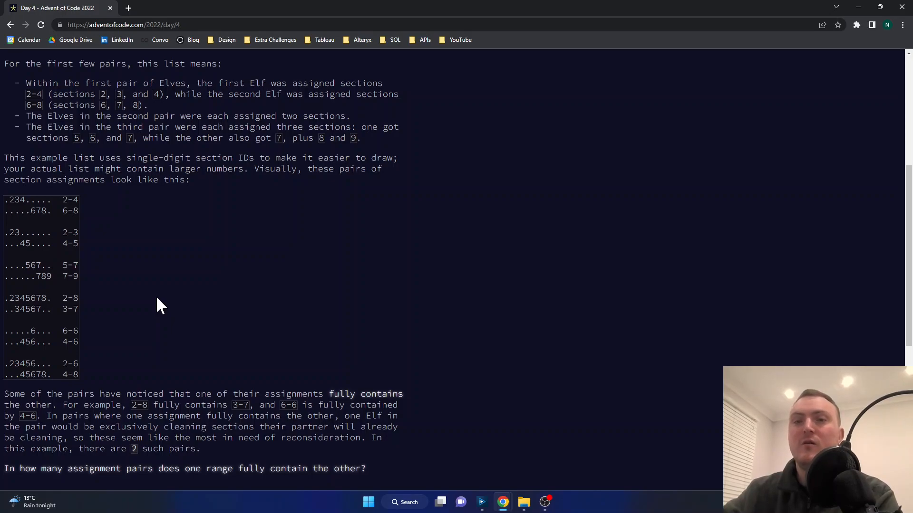
{"action": "left_click_drag", "start_coordinate": [8, 298], "coordinate": [57, 309]}
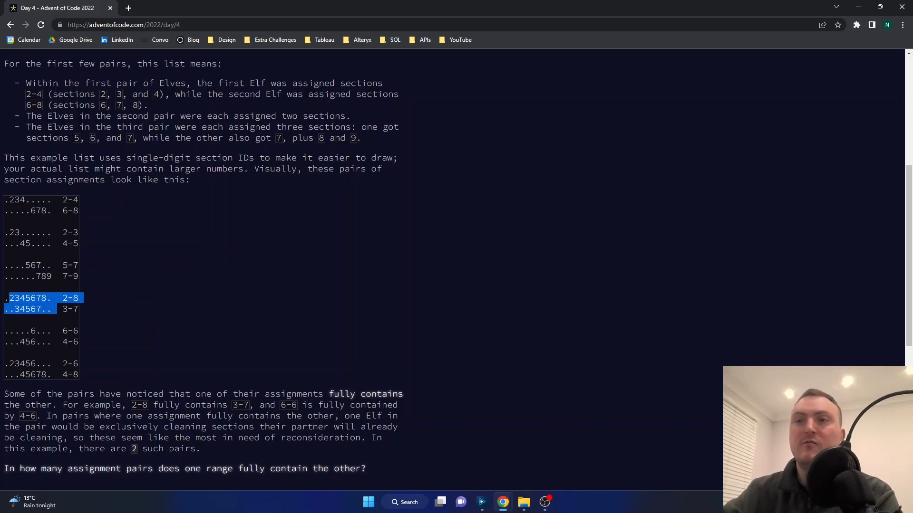
{"action": "left_click", "coordinate": [137, 305]}
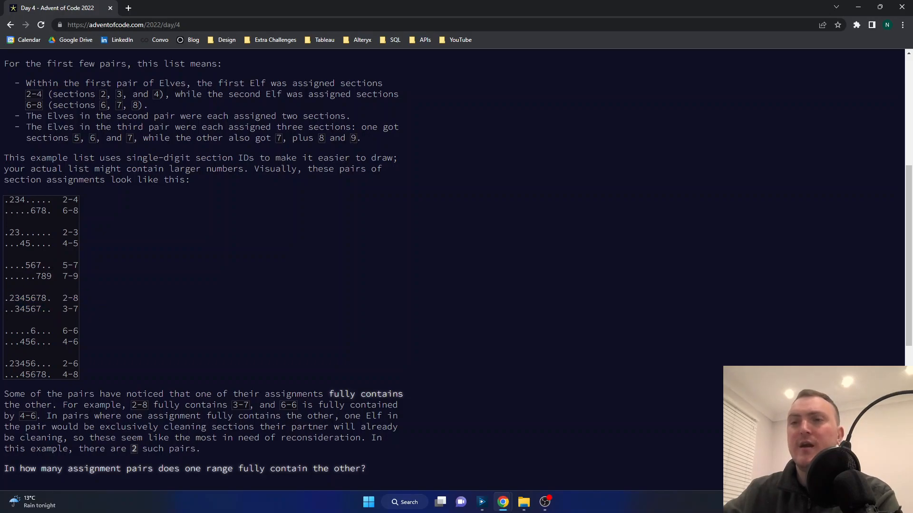
{"action": "left_click_drag", "start_coordinate": [4, 364], "coordinate": [36, 375]}
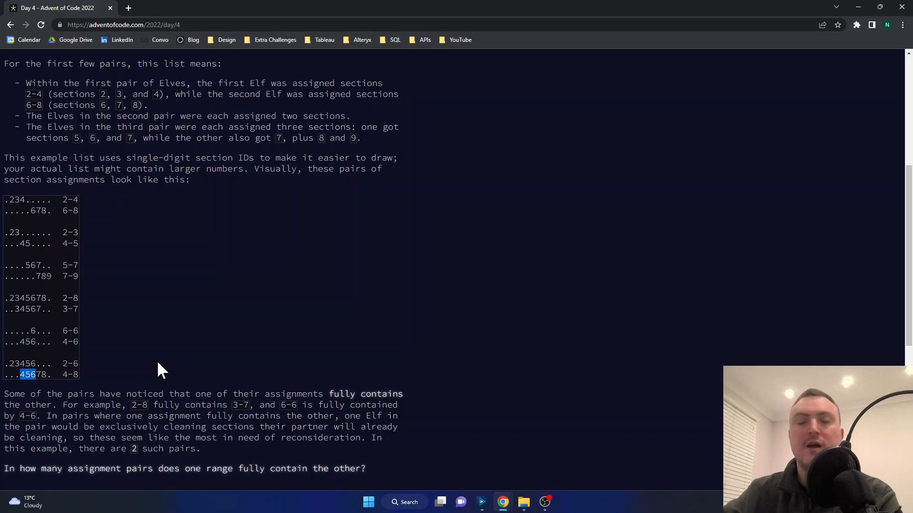
{"action": "left_click", "coordinate": [427, 311]}
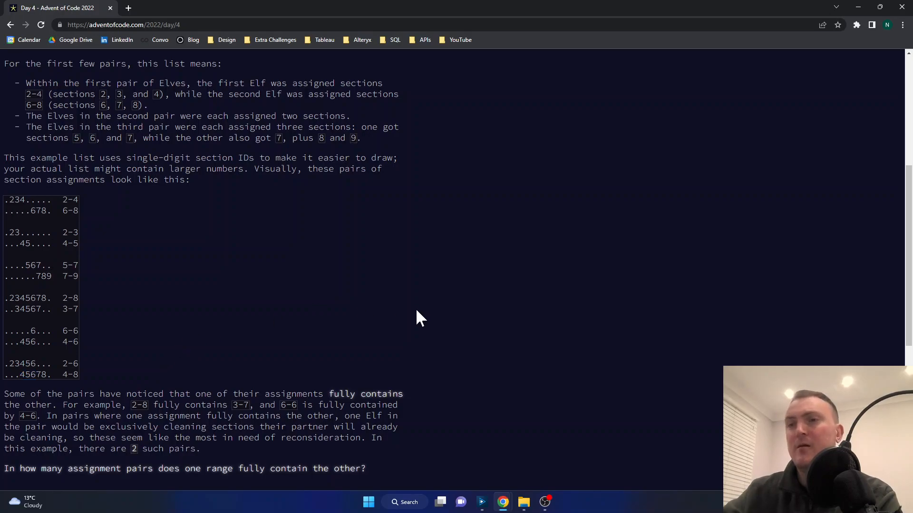
Step: Switch to Alteryx Designer and examine the R1N1 and R2N2 comparisons in the IF condition of the lower Formula tool's Overlap check
{"action": "left_click", "coordinate": [481, 502]}
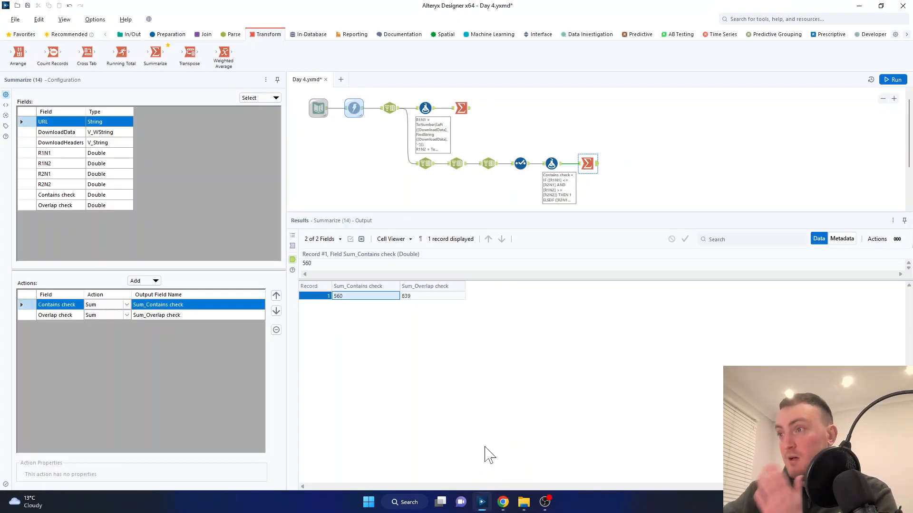
{"action": "left_click", "coordinate": [551, 164]}
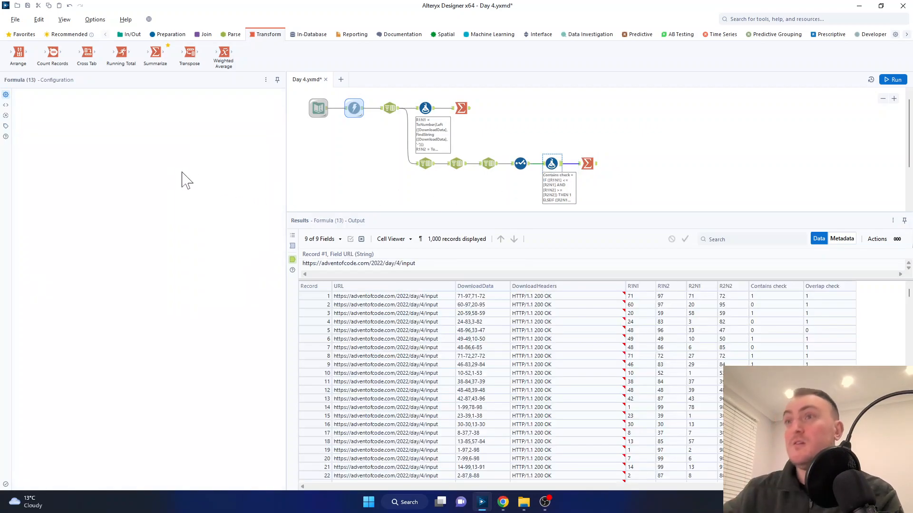
{"action": "left_click", "coordinate": [31, 176]}
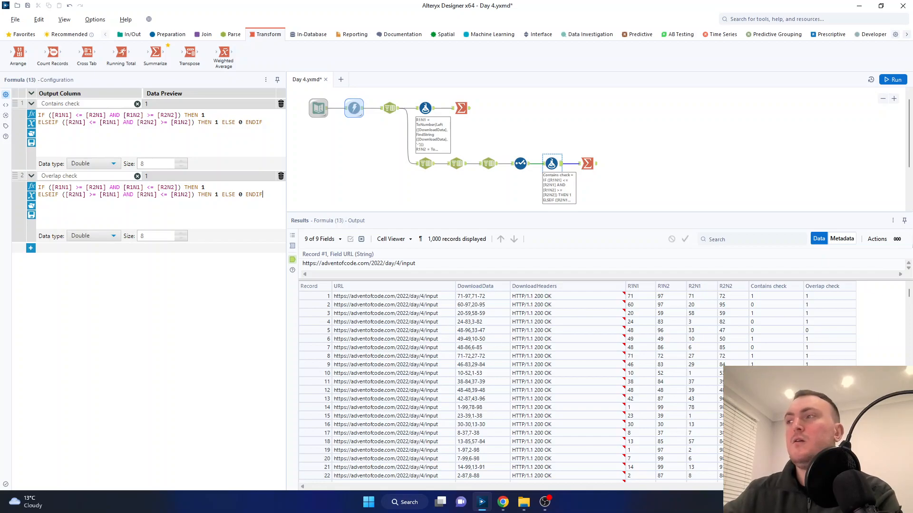
{"action": "left_click_drag", "start_coordinate": [52, 188], "coordinate": [72, 187]}
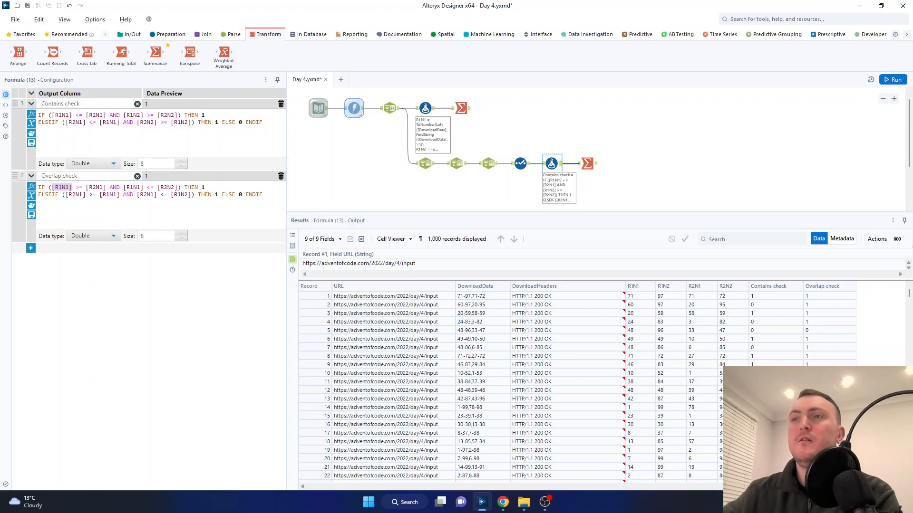
{"action": "left_click_drag", "start_coordinate": [177, 187], "coordinate": [157, 187]}
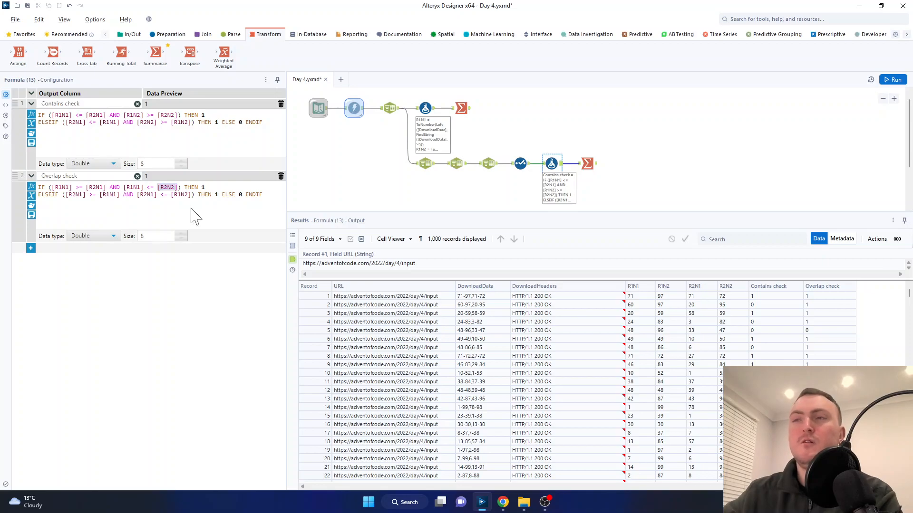
{"action": "left_click", "coordinate": [228, 316]}
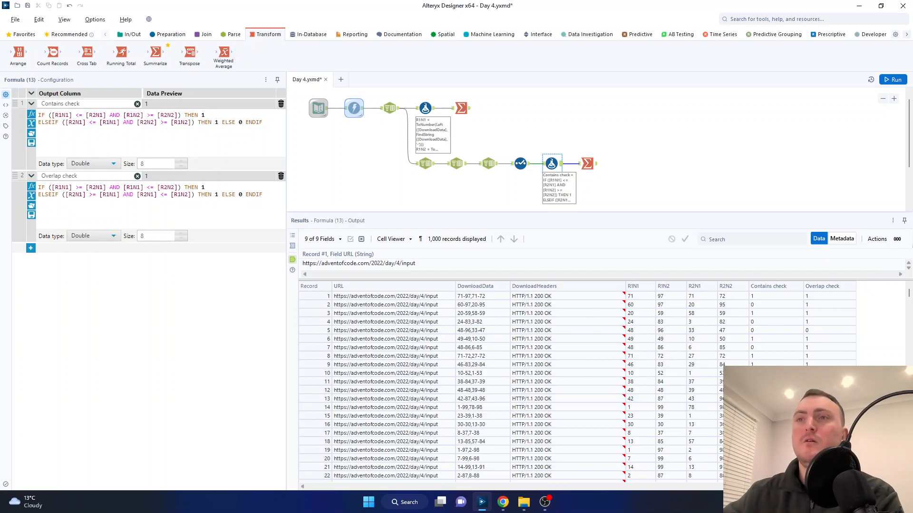
Step: Compare the IF and ELSEIF conditions of Overlap check and review the values each outcome returns
{"action": "left_click_drag", "start_coordinate": [51, 188], "coordinate": [177, 188]}
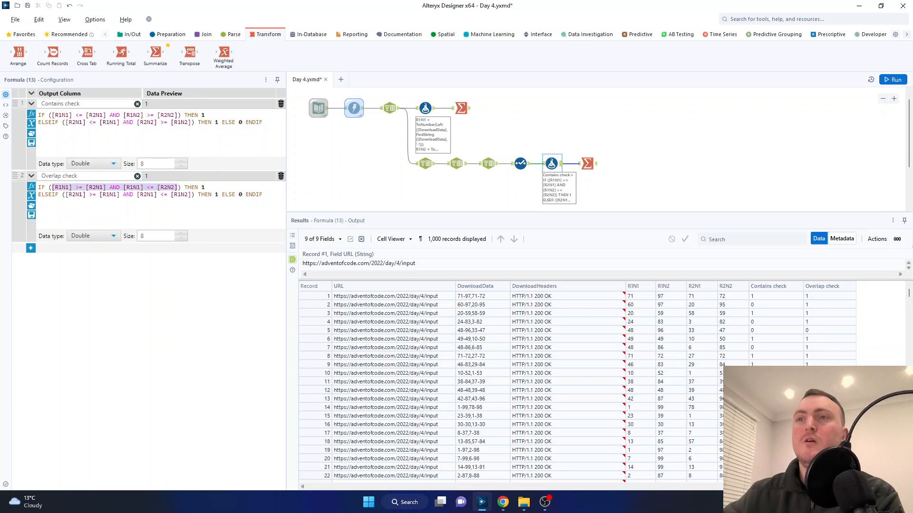
{"action": "left_click_drag", "start_coordinate": [65, 195], "coordinate": [190, 195]}
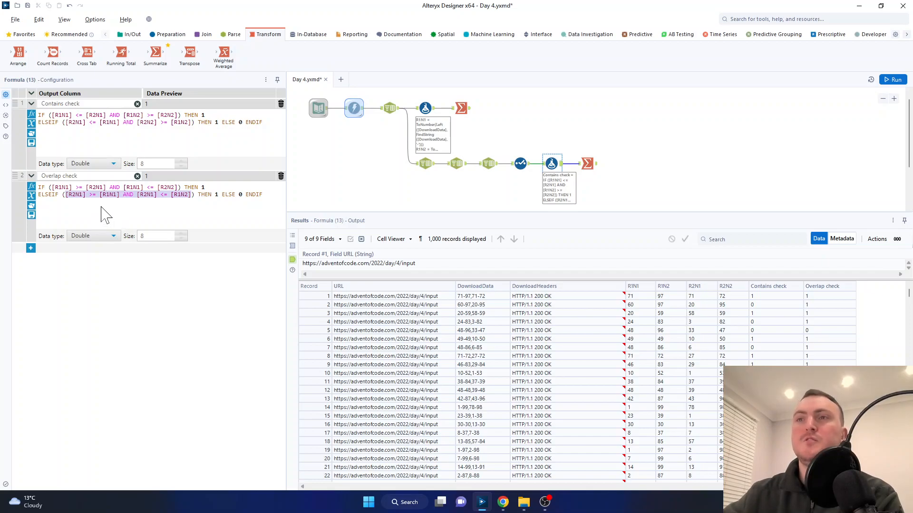
{"action": "key", "text": "End"}
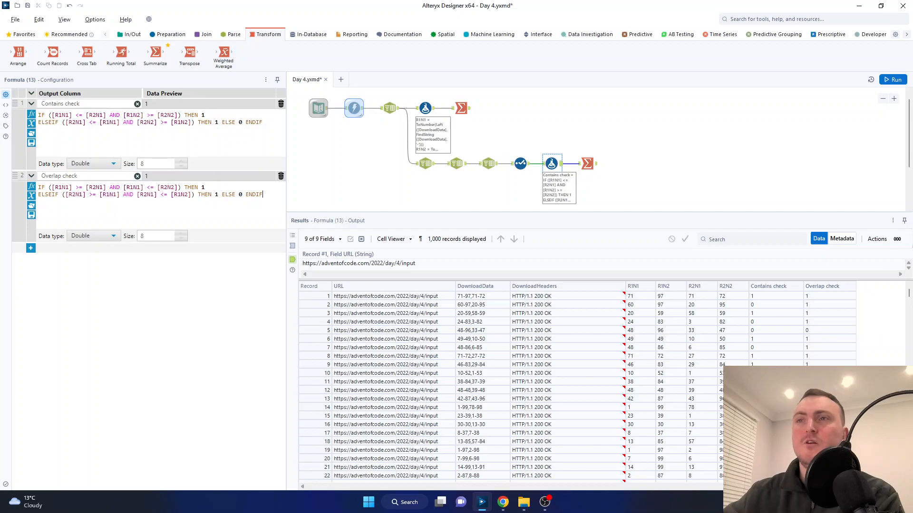
{"action": "left_click_drag", "start_coordinate": [99, 195], "coordinate": [191, 195]}
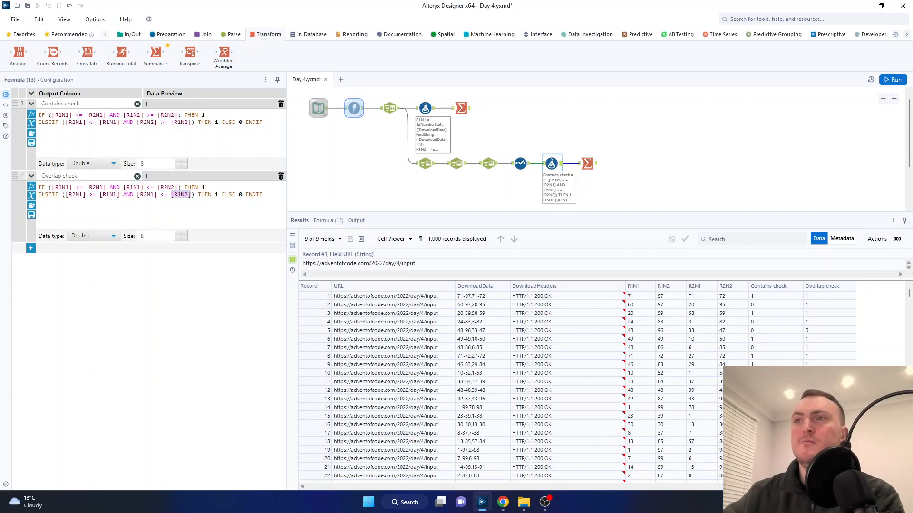
{"action": "left_click", "coordinate": [203, 187]}
{"action": "left_click", "coordinate": [216, 194]}
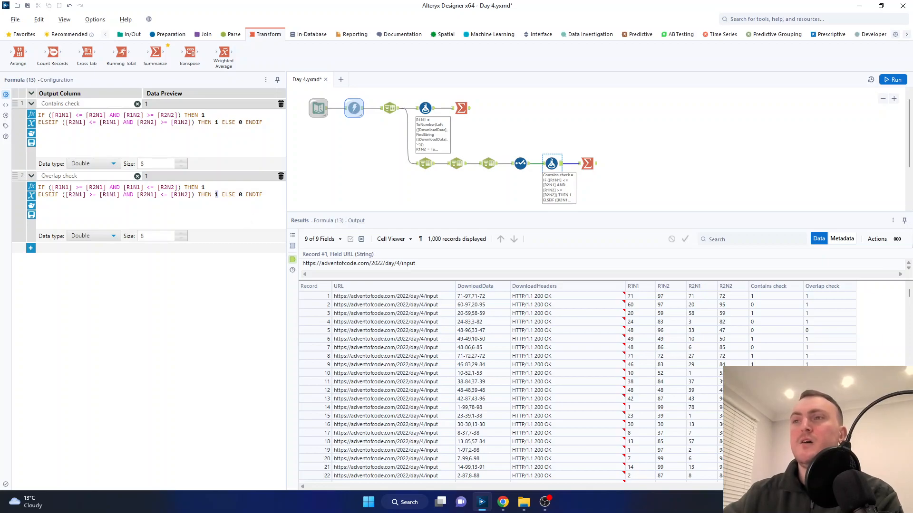
{"action": "double_click", "coordinate": [240, 194]}
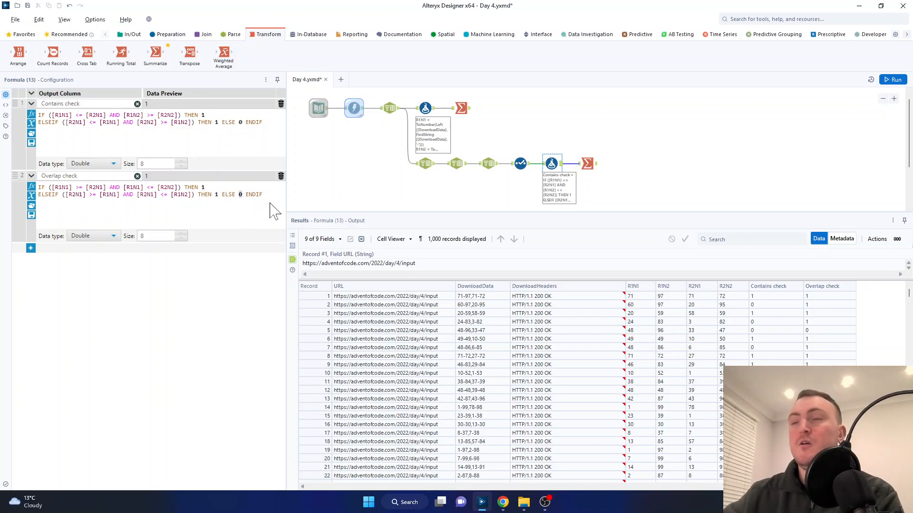
{"action": "left_click", "coordinate": [264, 195]}
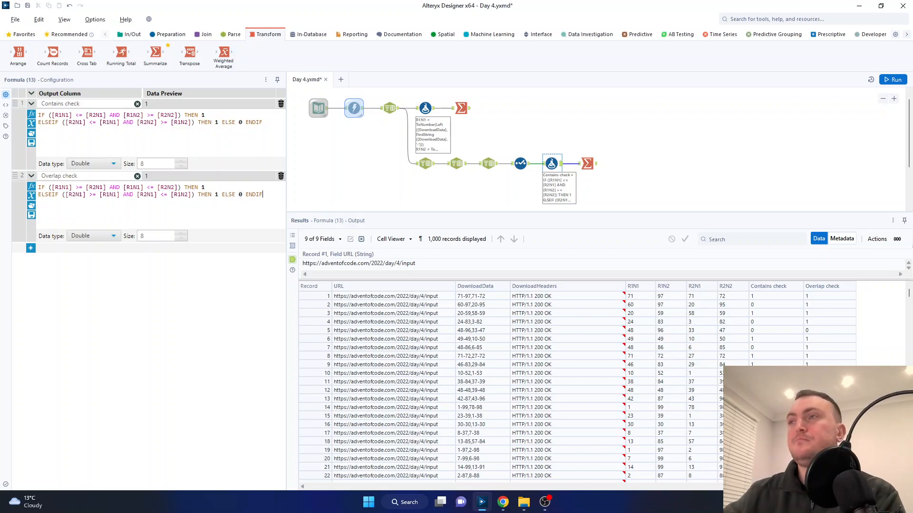
Step: Check the data type options for Overlap check, keeping Double
{"action": "left_click", "coordinate": [118, 237]}
{"action": "scroll", "coordinate": [117, 266], "scroll_direction": "down", "scroll_amount": 2}
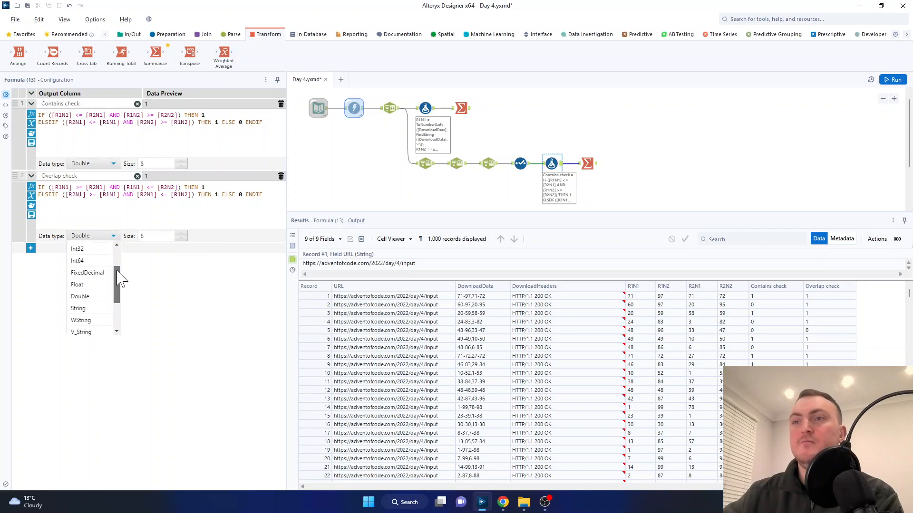
{"action": "left_click", "coordinate": [150, 287]}
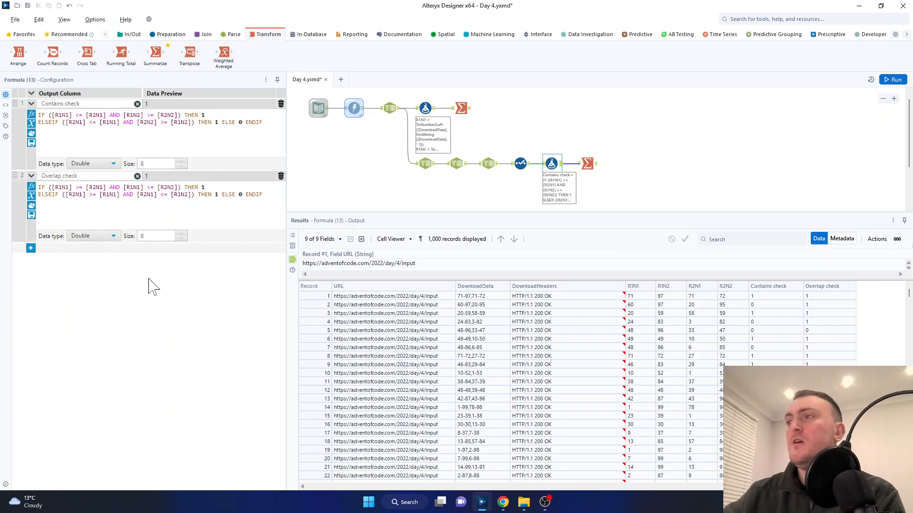
Step: Inspect Sum_Overlap check in the lower branch's Summarize output and compare it with the Part Two answer on the Advent of Code page in Chrome
{"action": "left_click", "coordinate": [589, 167]}
{"action": "left_click", "coordinate": [437, 296]}
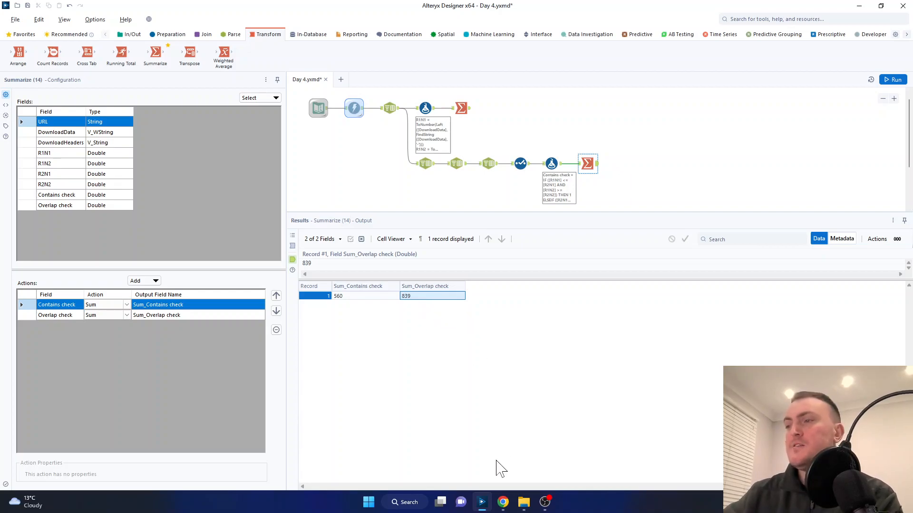
{"action": "left_click", "coordinate": [503, 502]}
{"action": "left_click", "coordinate": [474, 450]}
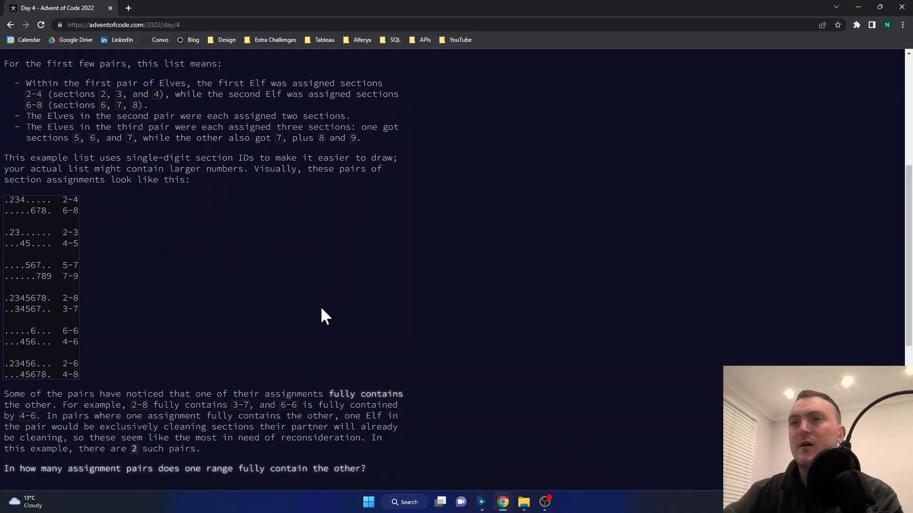
{"action": "scroll", "coordinate": [295, 328], "scroll_direction": "down", "scroll_amount": 7}
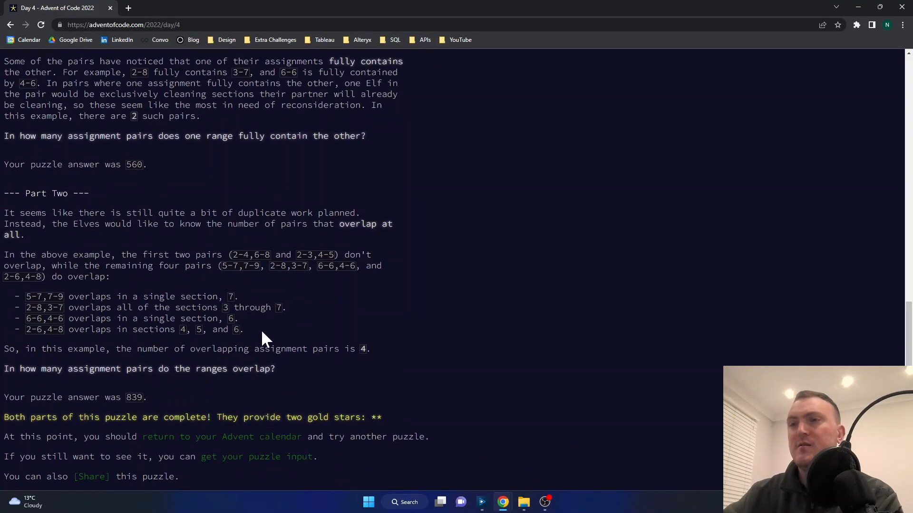
{"action": "double_click", "coordinate": [134, 397]}
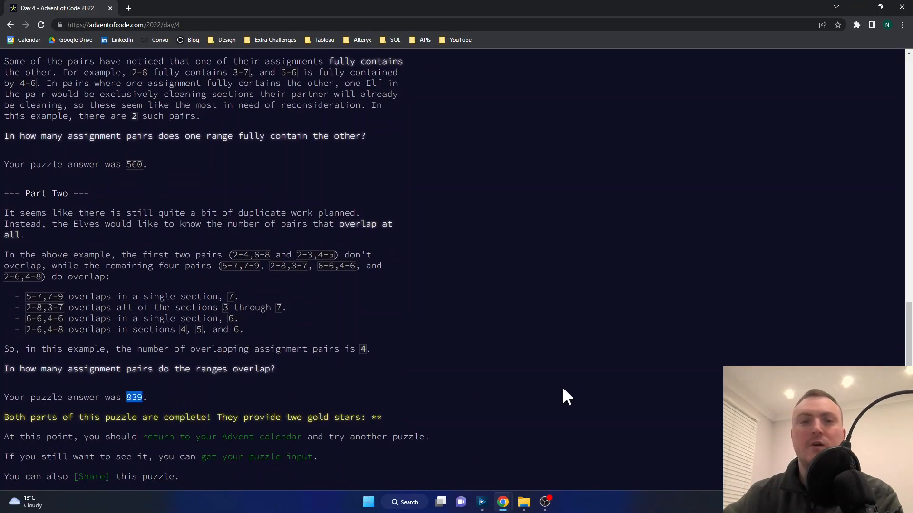
{"action": "left_click", "coordinate": [450, 382]}
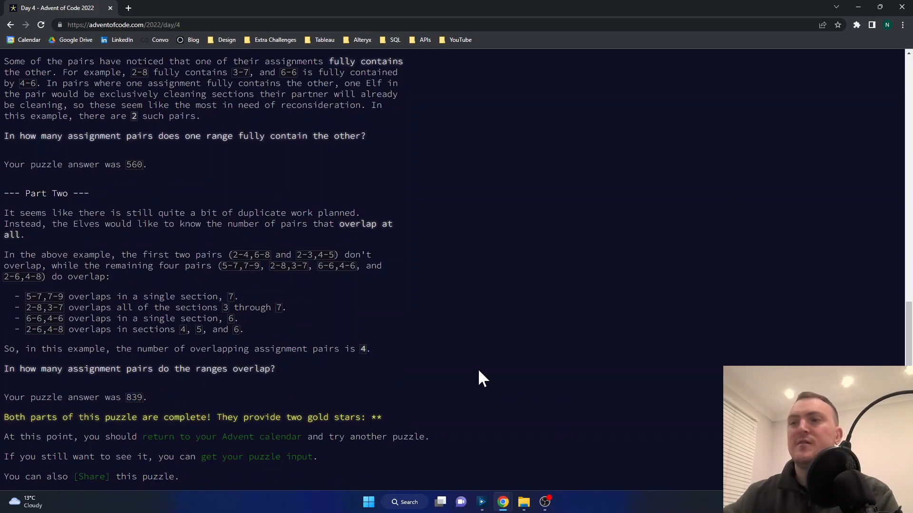